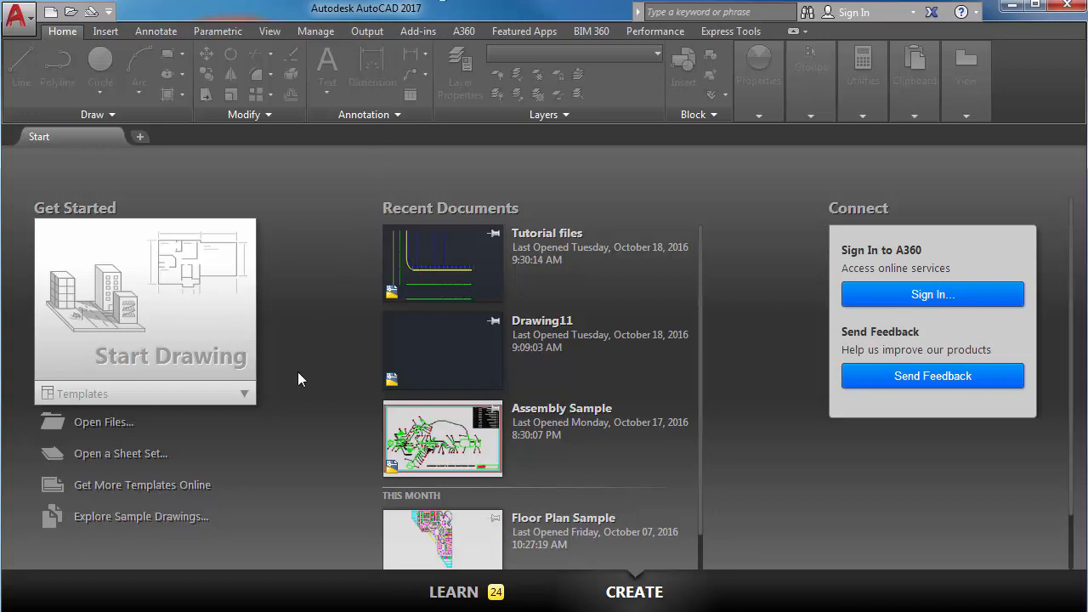
Start a new drawing from a template and set its length units to Architectural.
{"action": "left_click", "coordinate": [244, 393]}
{"action": "left_click", "coordinate": [136, 458]}
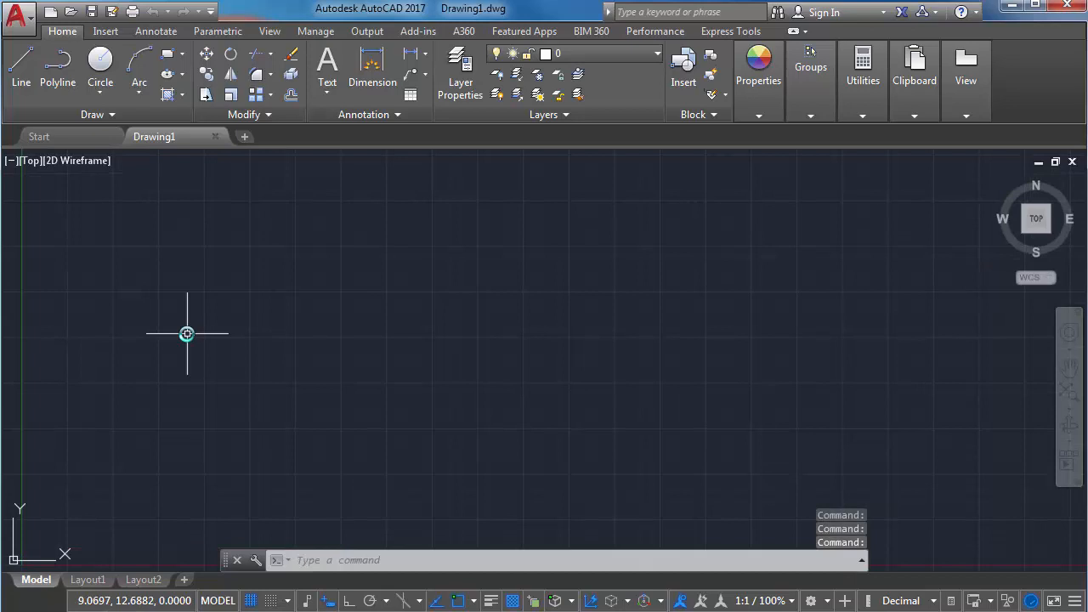
{"action": "type", "text": "UNITS"}
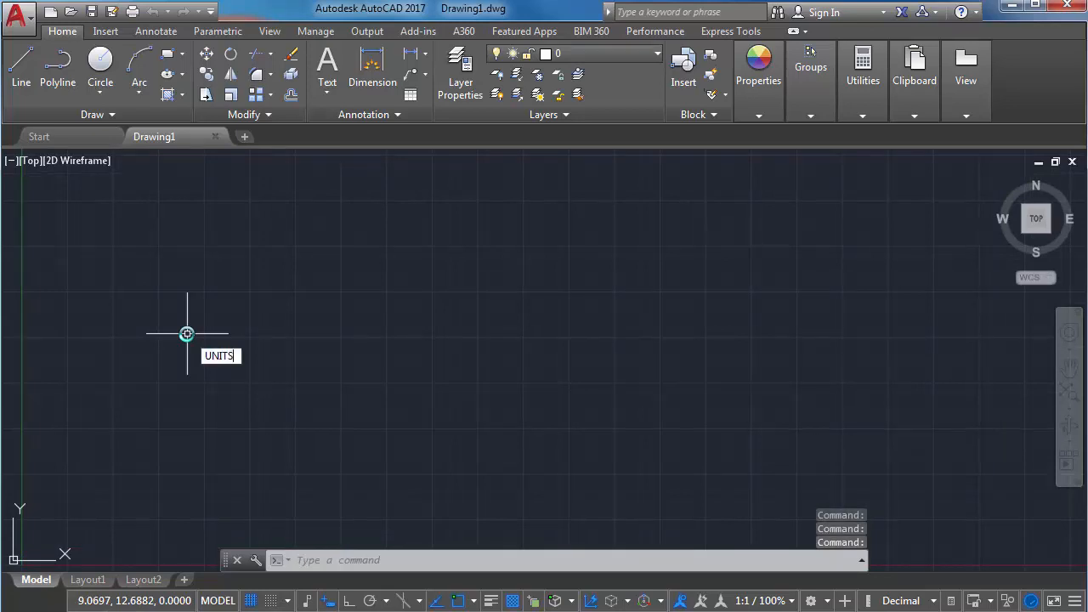
{"action": "key", "text": "Return"}
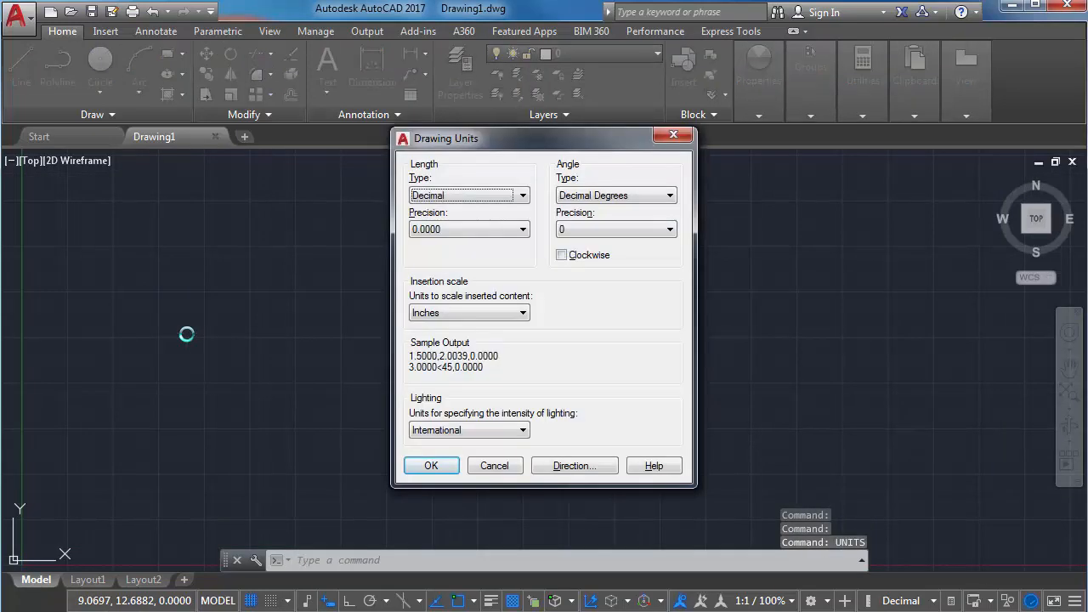
{"action": "left_click", "coordinate": [472, 195]}
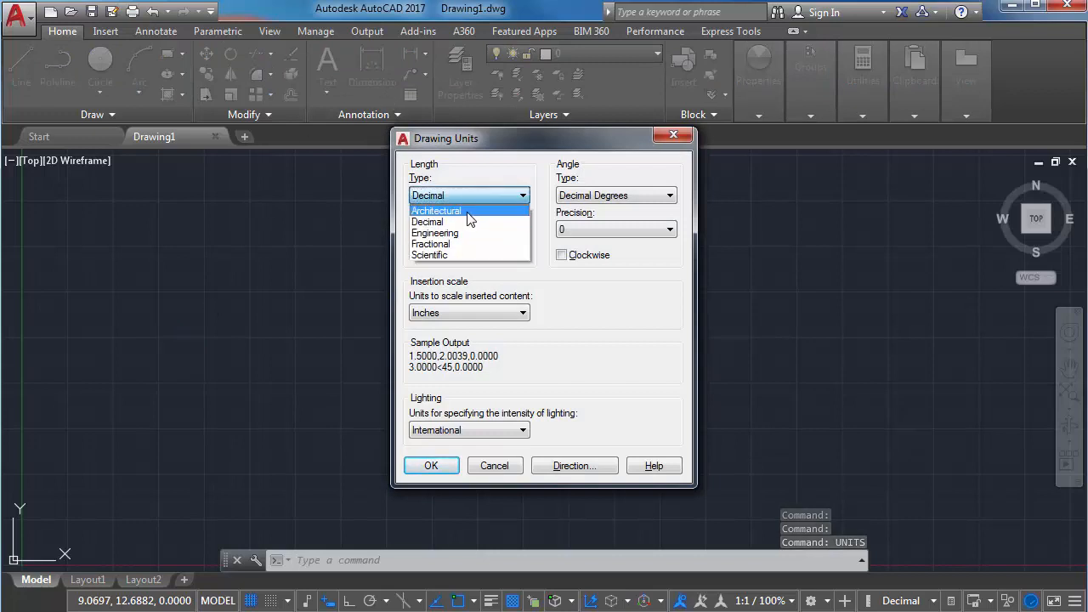
{"action": "left_click", "coordinate": [469, 211]}
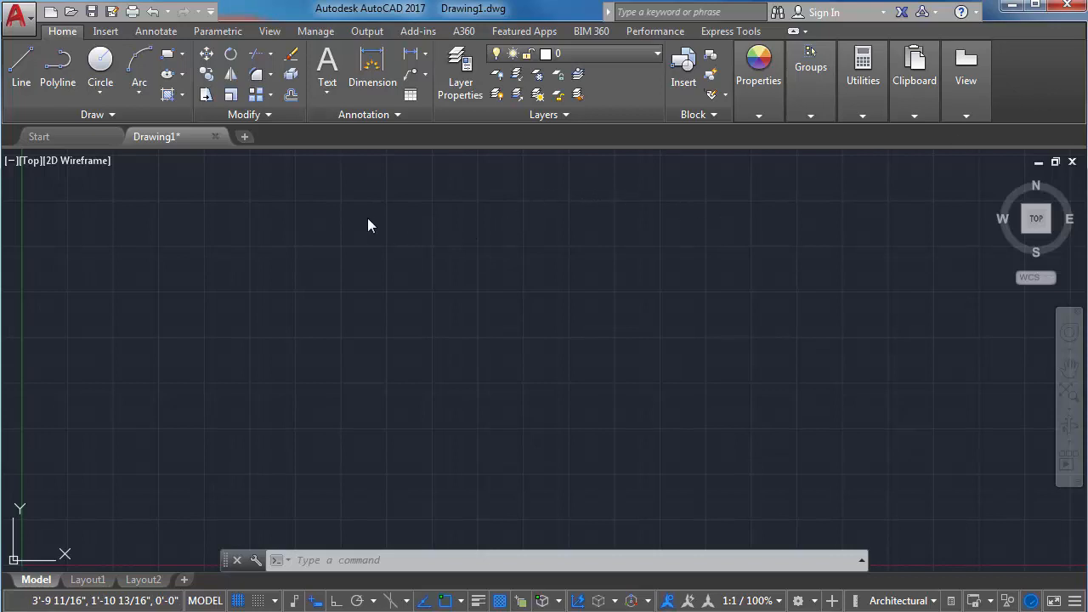
Save the drawing on the Desktop under the file name Tax map.
{"action": "left_click", "coordinate": [15, 17]}
{"action": "left_click", "coordinate": [68, 214]}
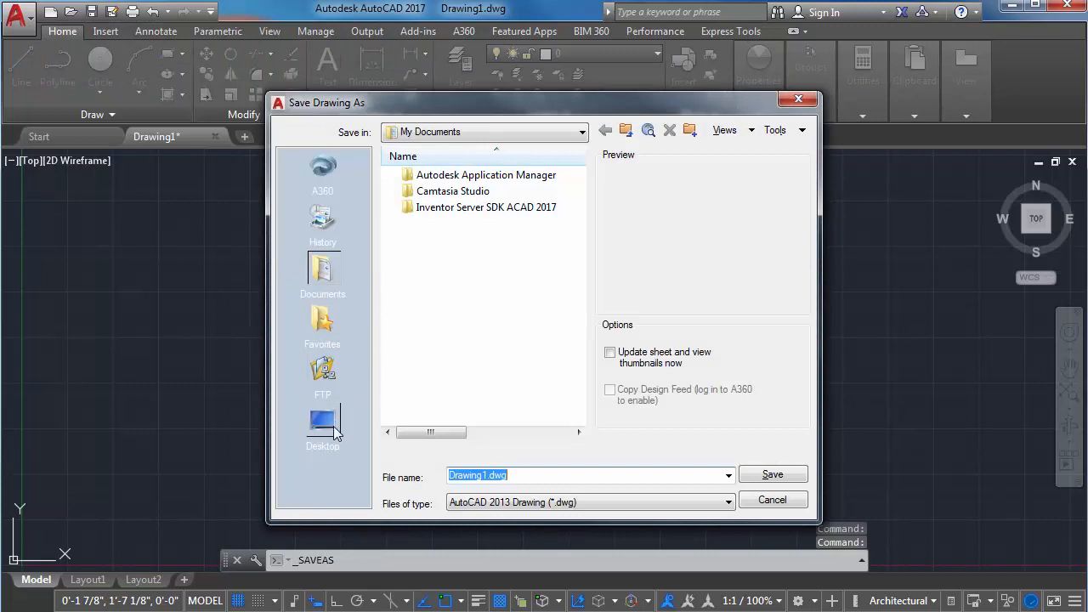
{"action": "left_click", "coordinate": [334, 434]}
{"action": "double_click", "coordinate": [554, 467]}
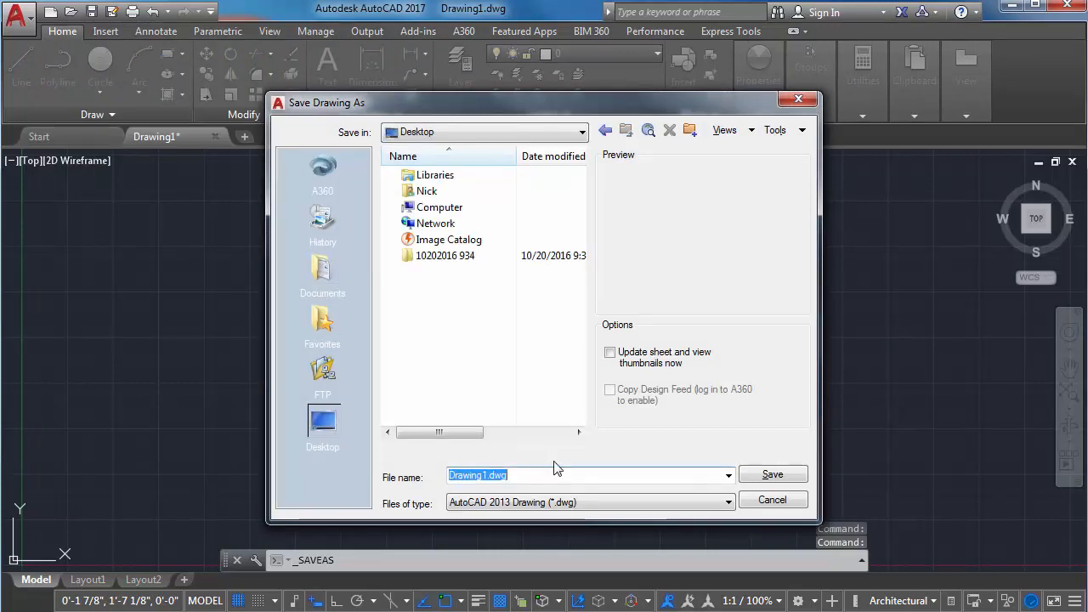
{"action": "type", "text": "dRAWING"}
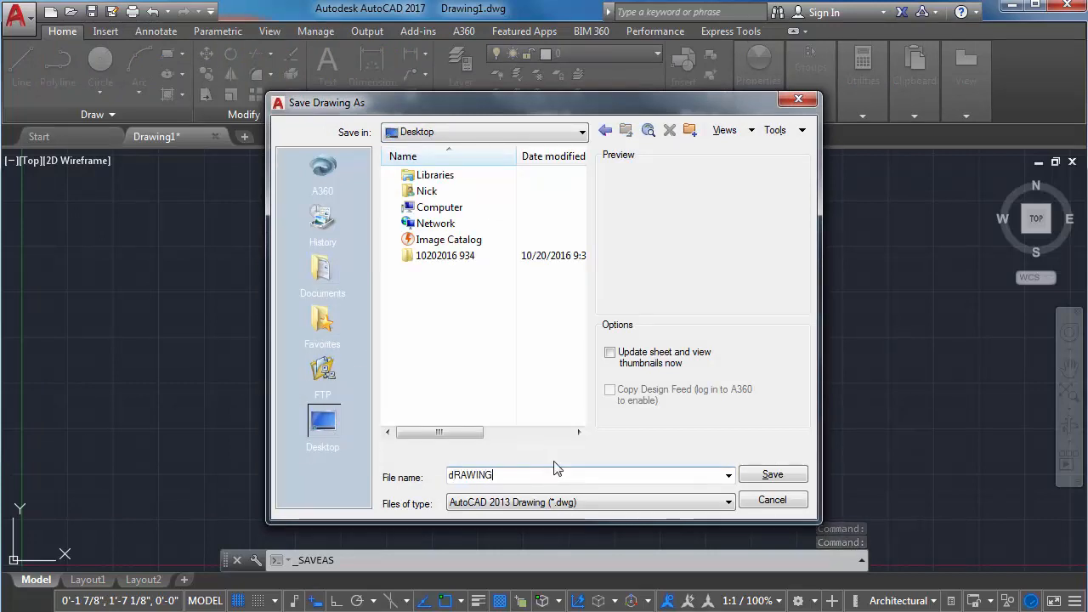
{"action": "key", "text": "BackSpace"}
{"action": "key", "text": "BackSpace"}
{"action": "key", "text": "BackSpace"}
{"action": "key", "text": "BackSpace"}
{"action": "key", "text": "BackSpace"}
{"action": "key", "text": "BackSpace"}
{"action": "key", "text": "BackSpace"}
{"action": "type", "text": "Tax map"}
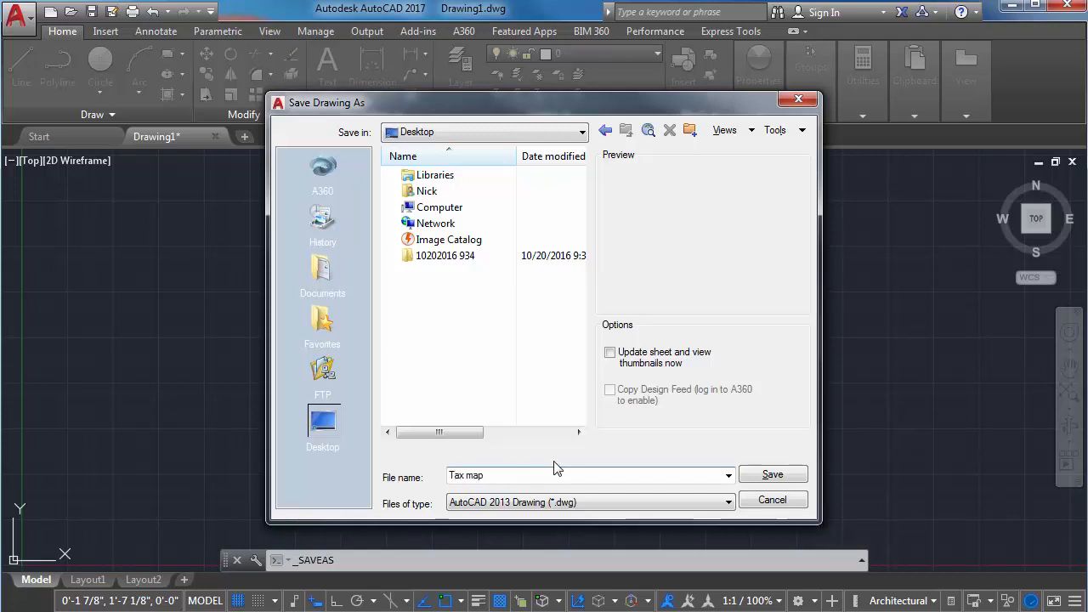
{"action": "key", "text": "Return"}
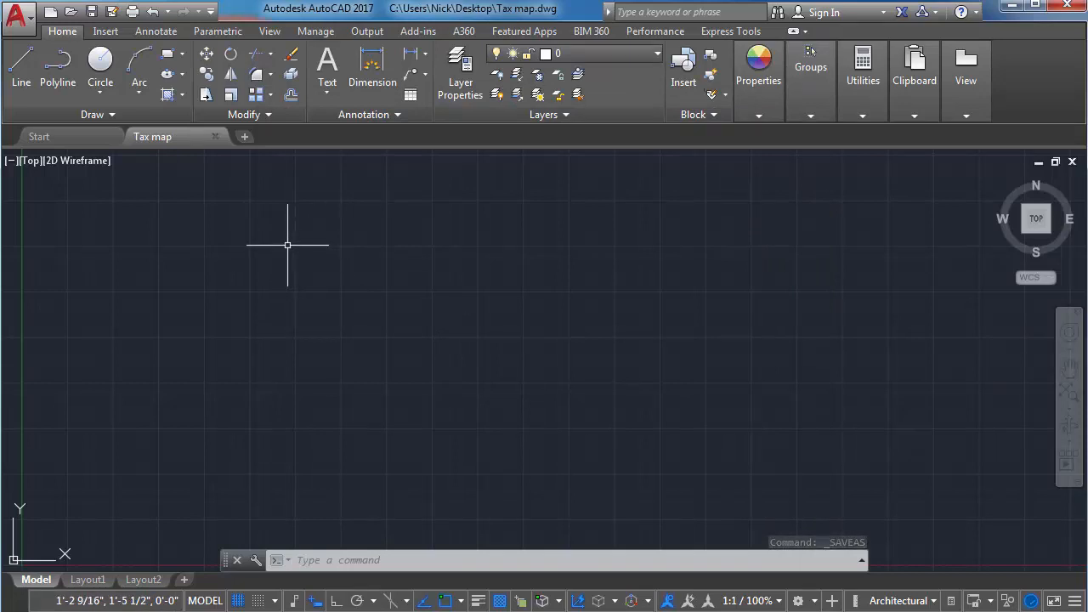
Choose the PDF file 00243 on the Desktop as an external reference to attach.
{"action": "type", "text": "xR"}
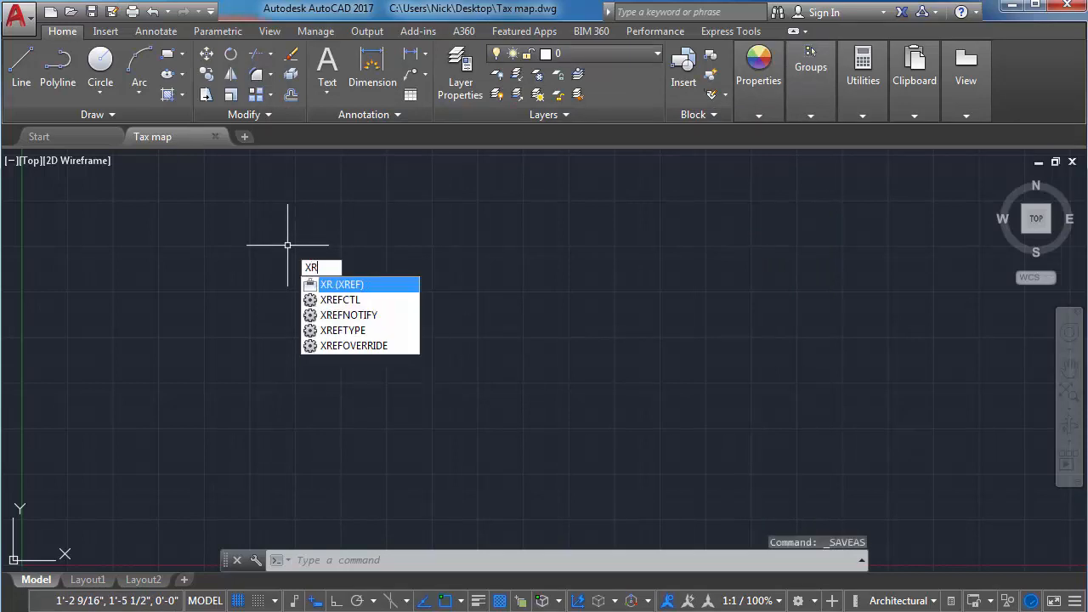
{"action": "key", "text": "Return"}
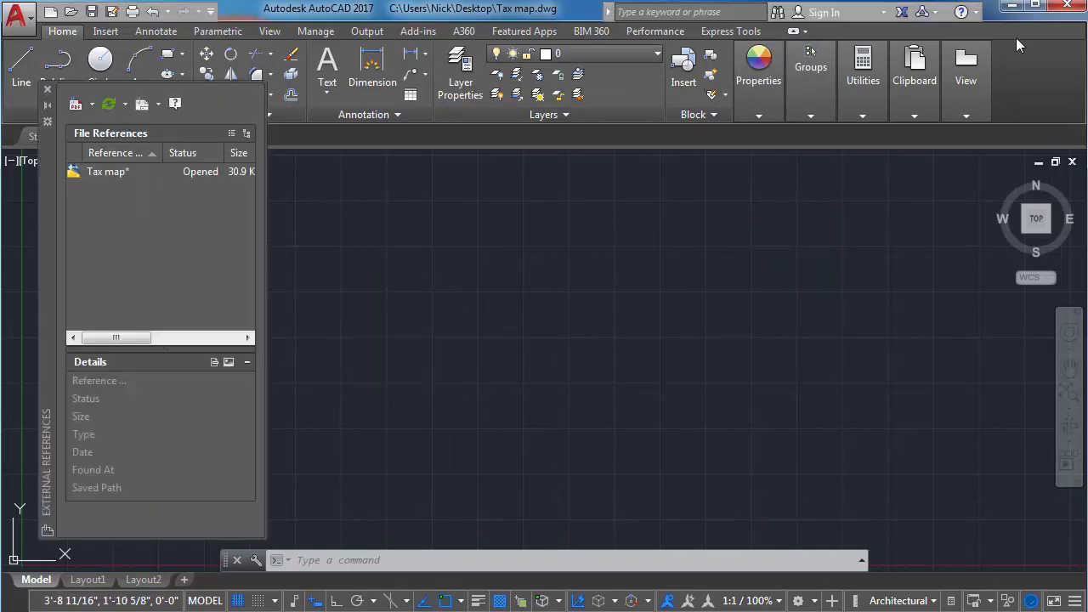
{"action": "left_click", "coordinate": [92, 106]}
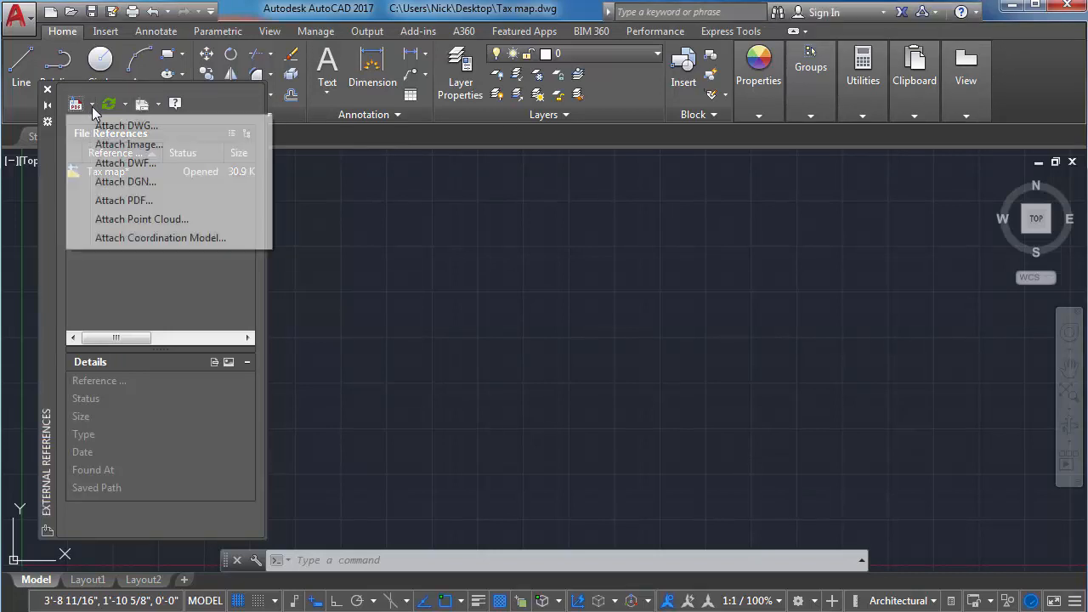
{"action": "left_click", "coordinate": [125, 201]}
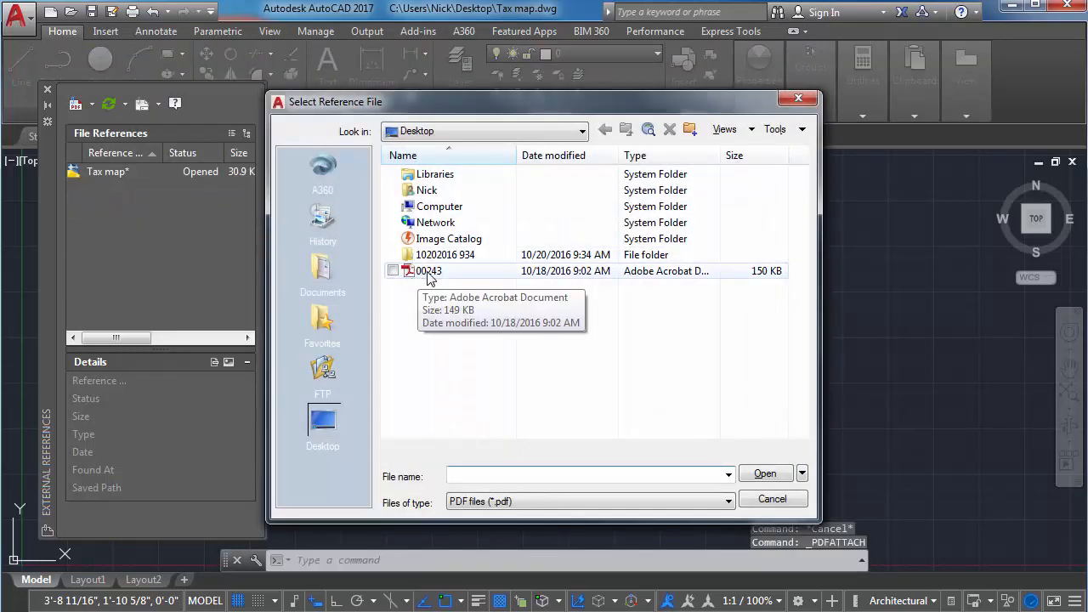
{"action": "left_click", "coordinate": [429, 272]}
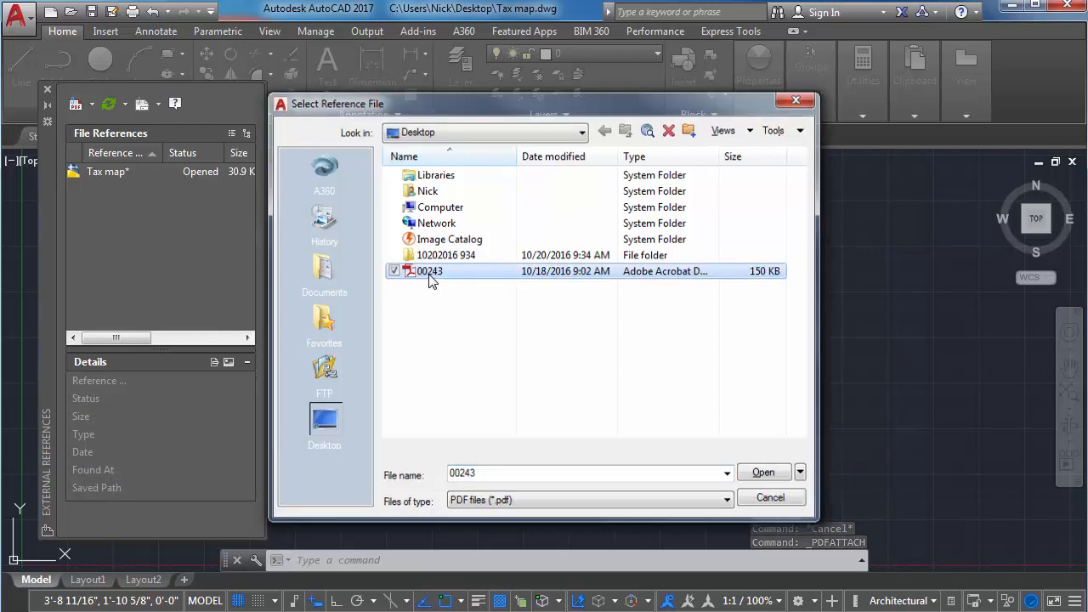
{"action": "double_click", "coordinate": [429, 272]}
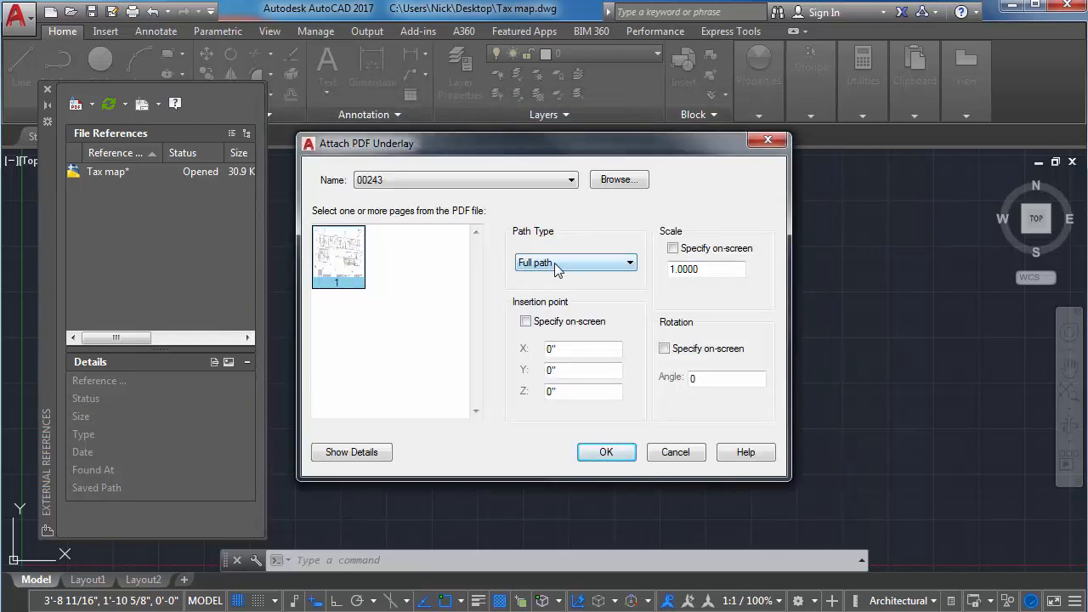
Set the path type and attach page 1 as an underlay at insertion point 0,0,0 with scale 1 and rotation 0.
{"action": "left_click", "coordinate": [555, 263]}
{"action": "left_click", "coordinate": [558, 287]}
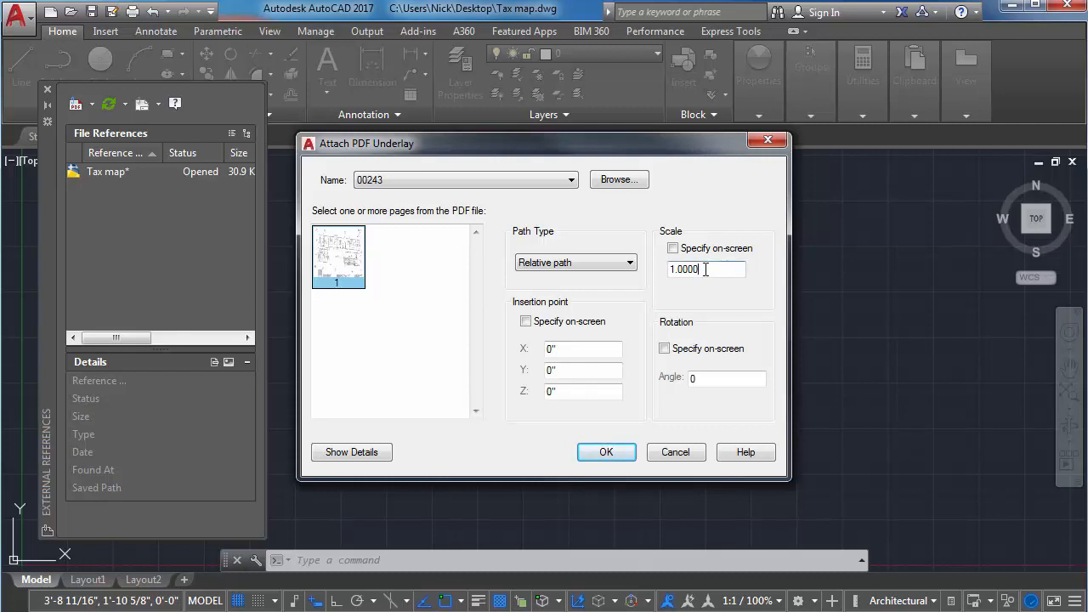
{"action": "left_click", "coordinate": [620, 350]}
{"action": "left_click", "coordinate": [610, 370]}
{"action": "left_click", "coordinate": [731, 380]}
{"action": "left_click", "coordinate": [606, 453]}
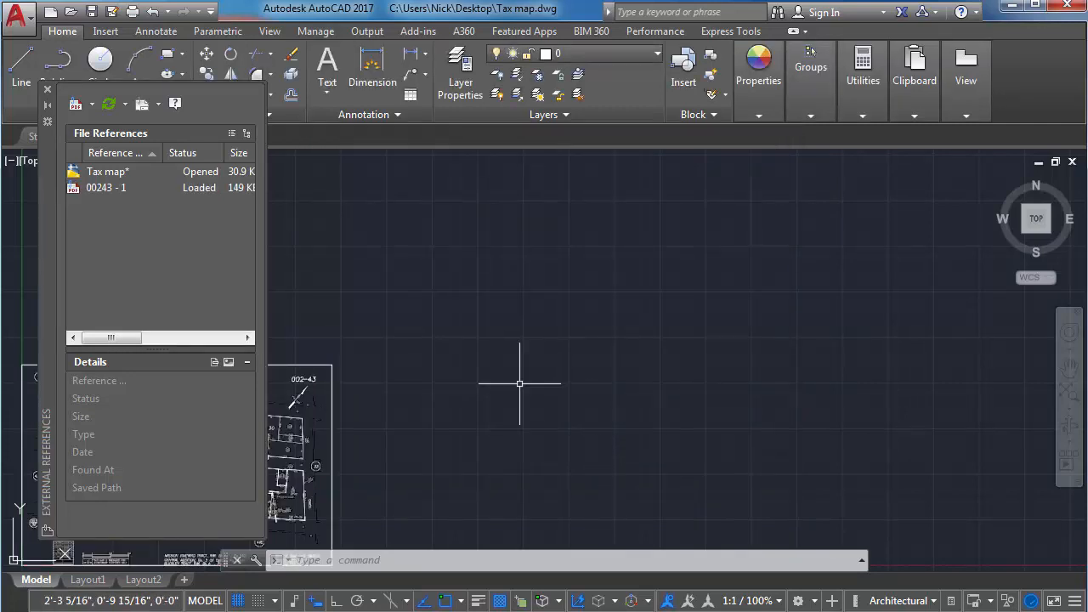
Bring the full extents of the attached map into view and examine the parcel lines and dimensions along Higuera Street.
{"action": "type", "text": "z"}
{"action": "key", "text": "Return"}
{"action": "key", "text": "Return"}
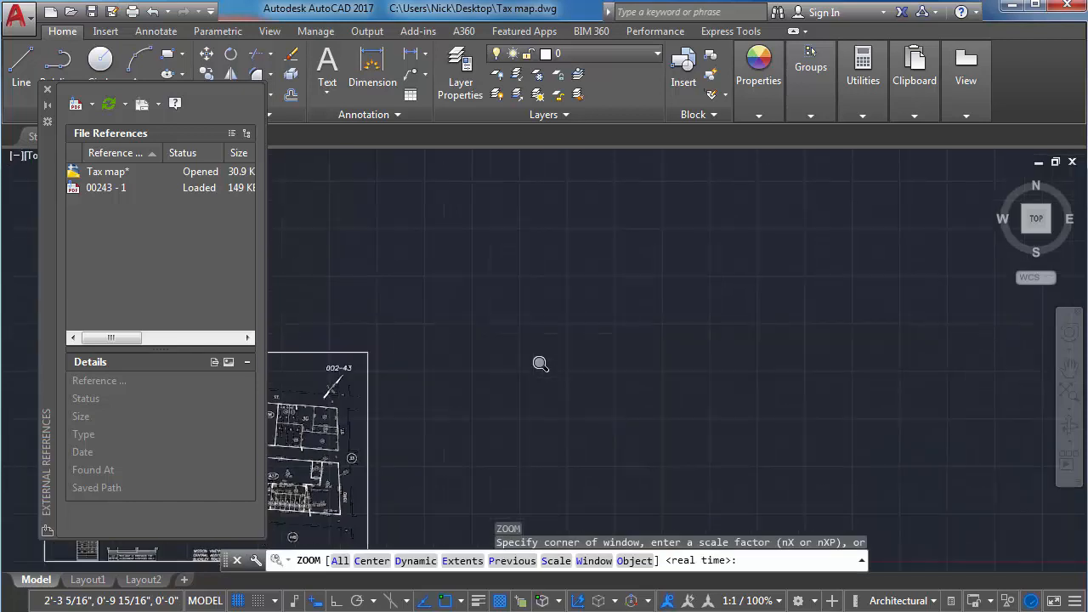
{"action": "type", "text": "e"}
{"action": "key", "text": "Return"}
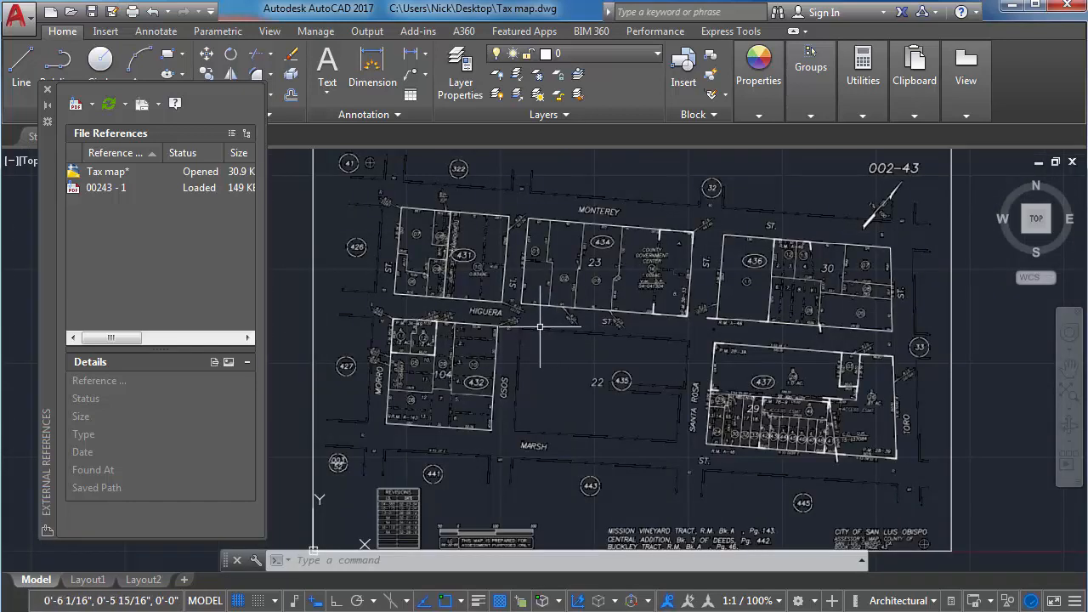
{"action": "scroll", "coordinate": [534, 324], "scroll_direction": "up", "scroll_amount": 2}
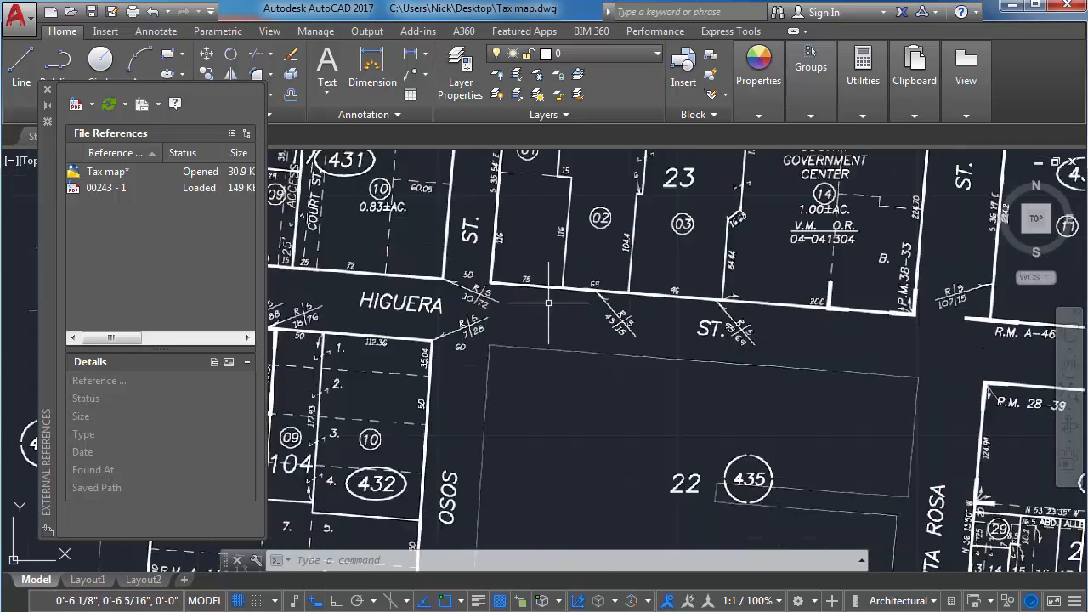
{"action": "scroll", "coordinate": [558, 286], "scroll_direction": "up", "scroll_amount": 2}
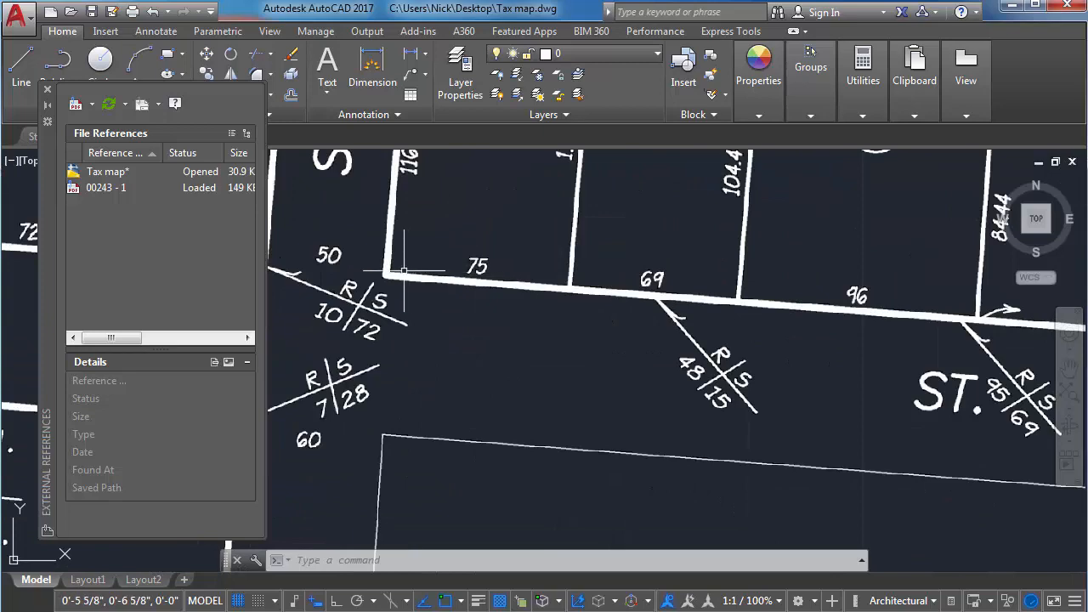
{"action": "scroll", "coordinate": [416, 255], "scroll_direction": "down", "scroll_amount": 1}
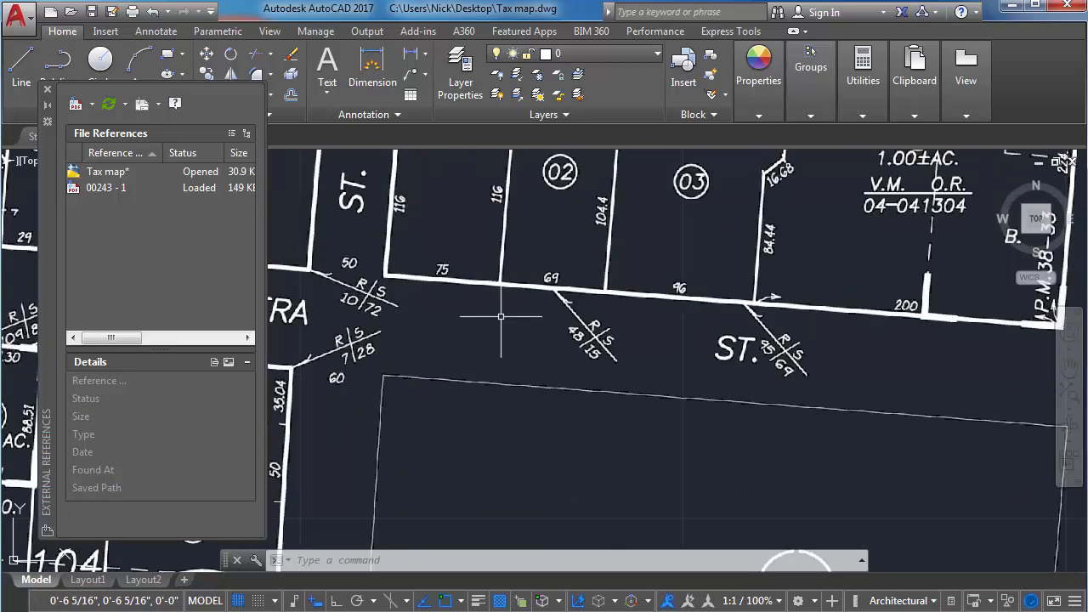
Change the 2D model space crosshairs color to Magenta in the drafting options and apply it.
{"action": "type", "text": "op"}
{"action": "key", "text": "Return"}
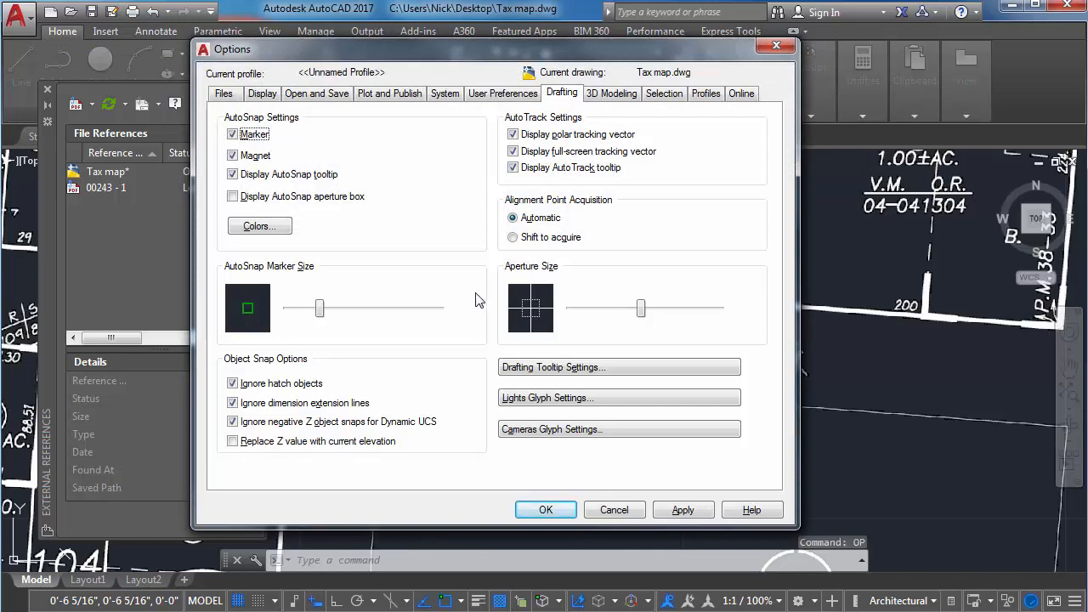
{"action": "left_click", "coordinate": [557, 95]}
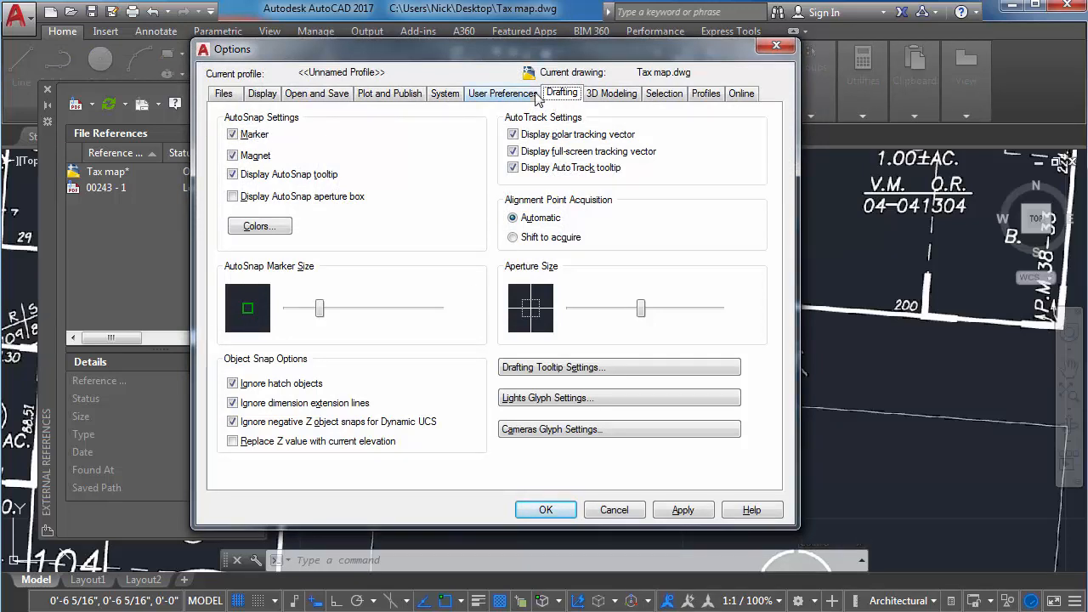
{"action": "left_click", "coordinate": [285, 228]}
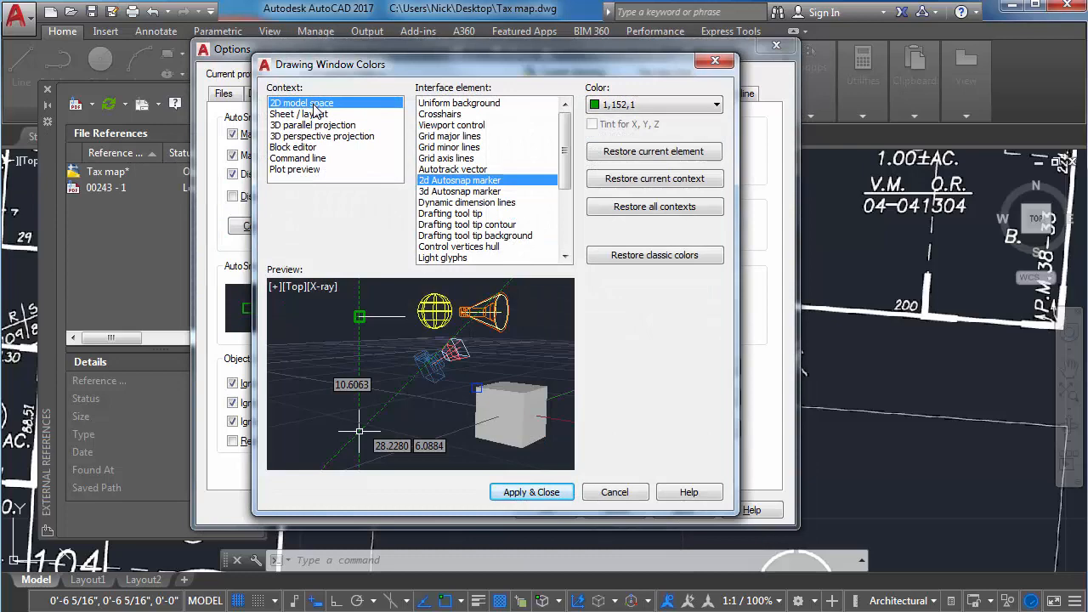
{"action": "left_click", "coordinate": [446, 114]}
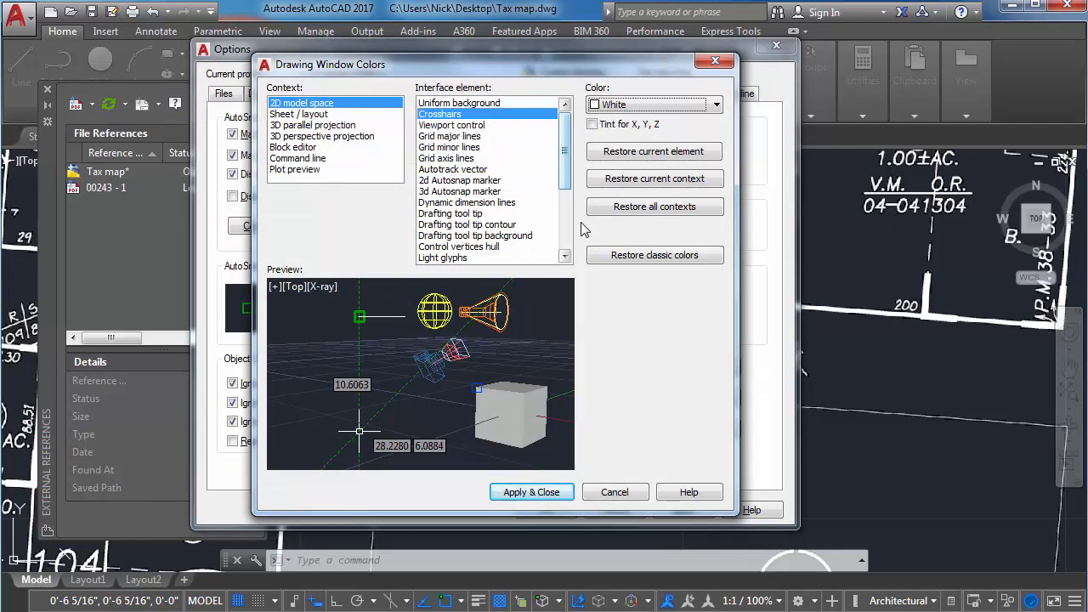
{"action": "left_click", "coordinate": [622, 109]}
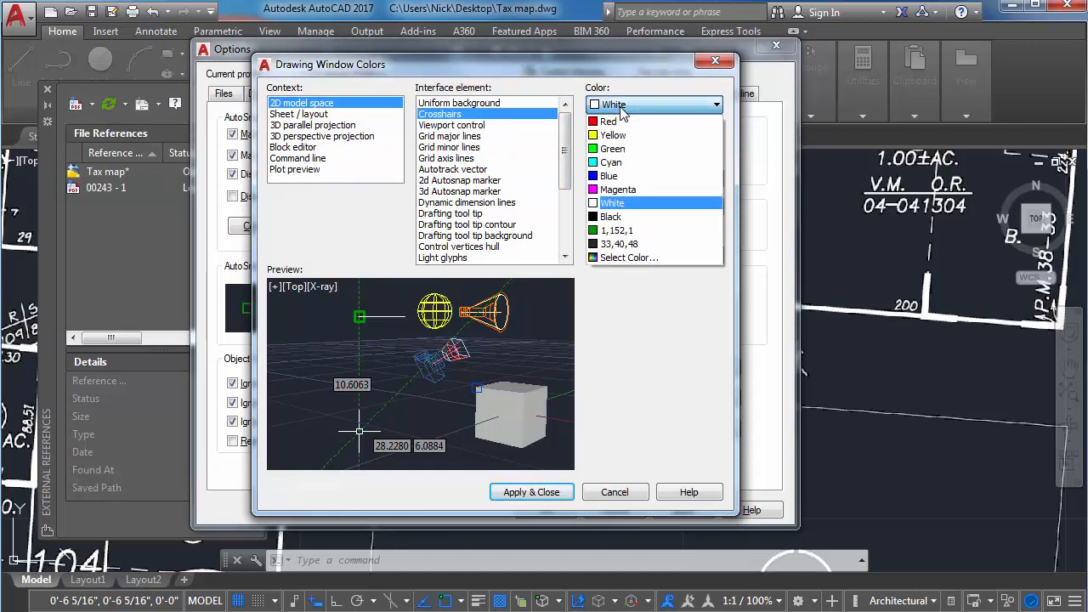
{"action": "left_click", "coordinate": [629, 193]}
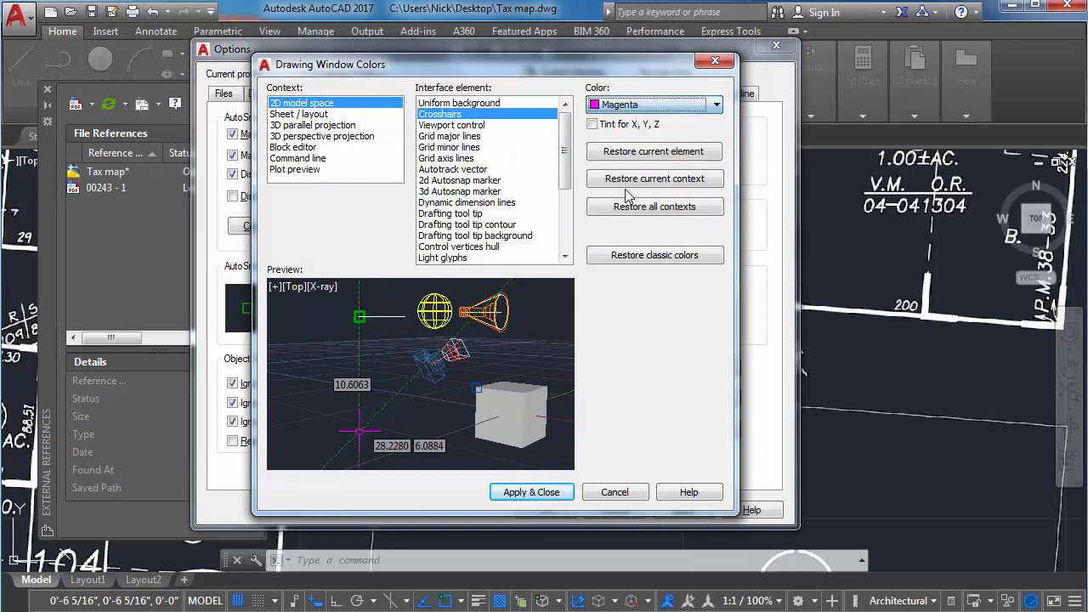
{"action": "left_click", "coordinate": [548, 492]}
{"action": "left_click", "coordinate": [681, 510]}
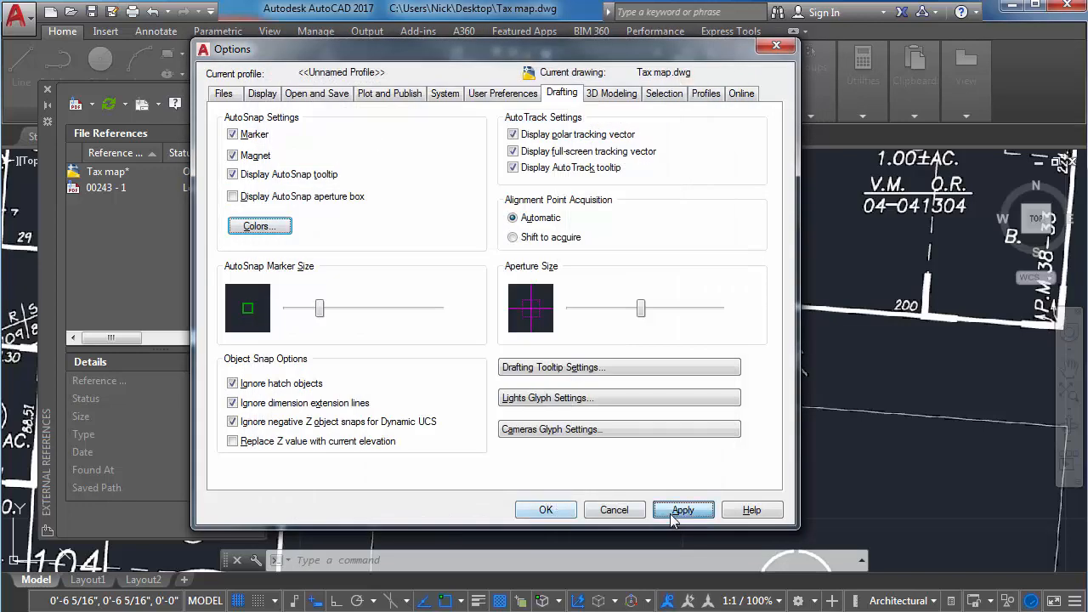
{"action": "left_click", "coordinate": [545, 510]}
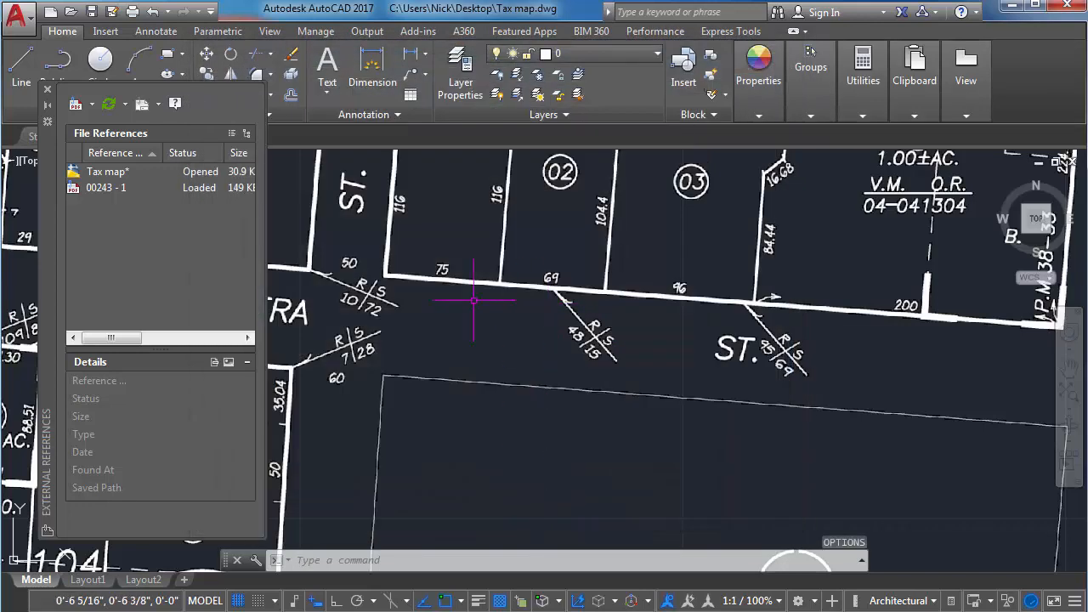
{"action": "scroll", "coordinate": [388, 269], "scroll_direction": "up", "scroll_amount": 2}
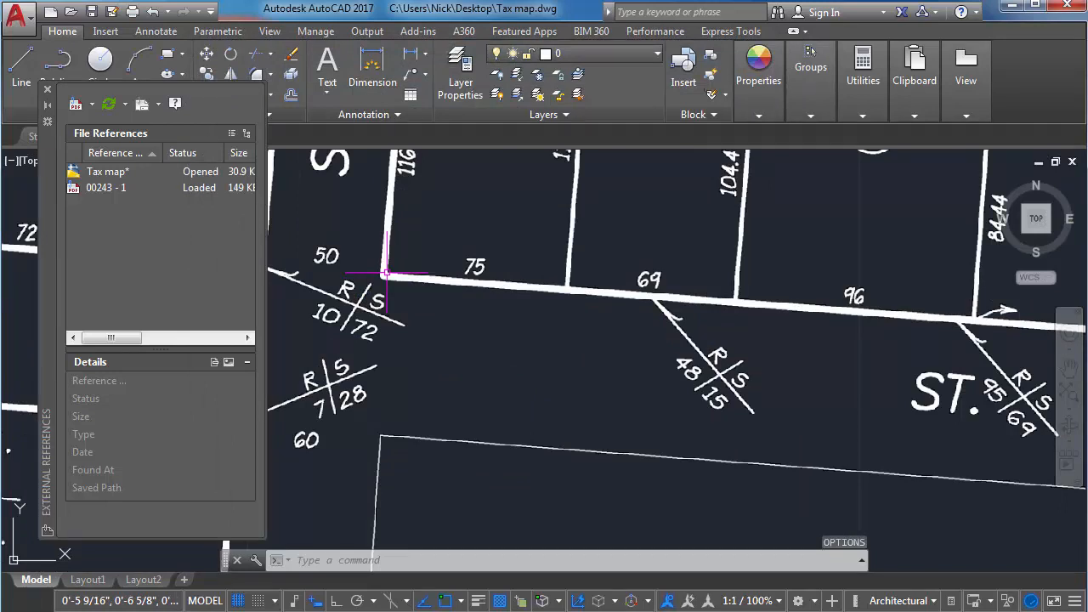
{"action": "scroll", "coordinate": [387, 273], "scroll_direction": "up", "scroll_amount": 4}
{"action": "scroll", "coordinate": [495, 289], "scroll_direction": "down", "scroll_amount": 12}
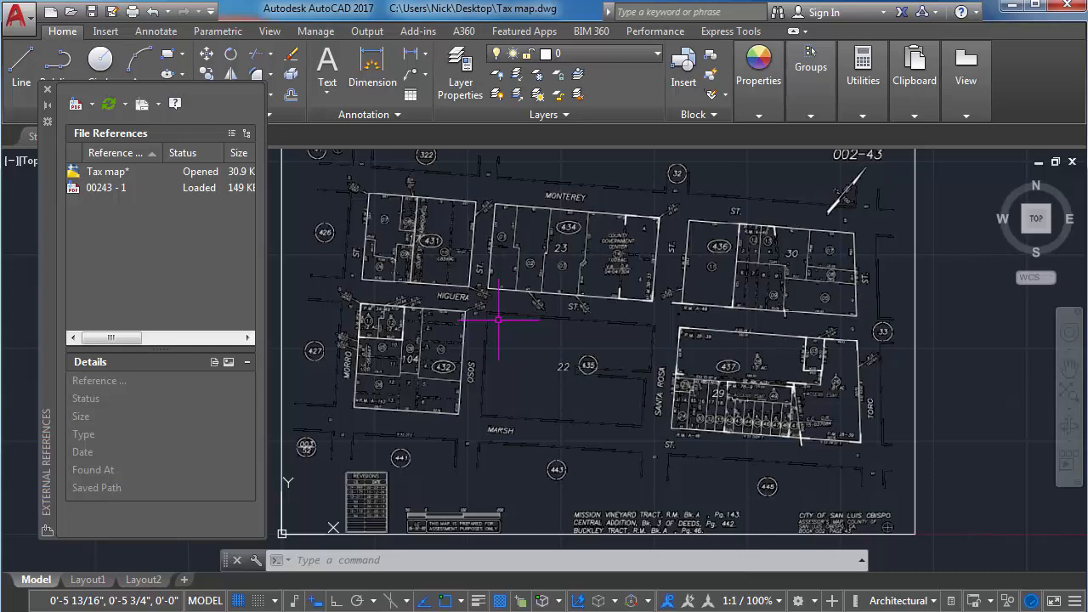
Start scaling the PDF underlay, selecting it by its frame and placing the base point at the 0 mark of the graphic scale bar.
{"action": "scroll", "coordinate": [459, 459], "scroll_direction": "up", "scroll_amount": 6}
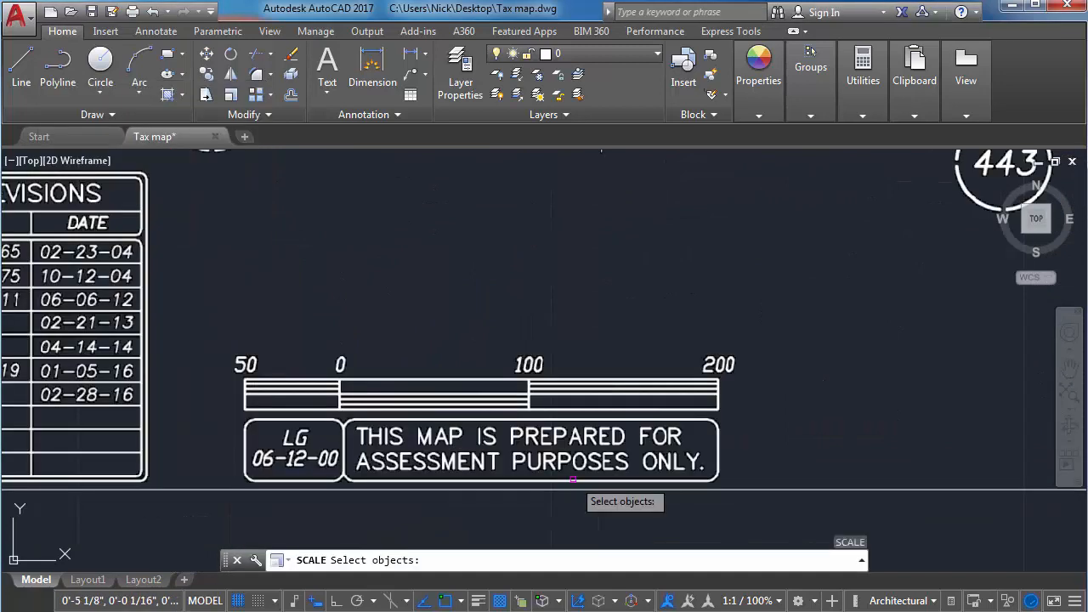
{"action": "key", "text": "Escape"}
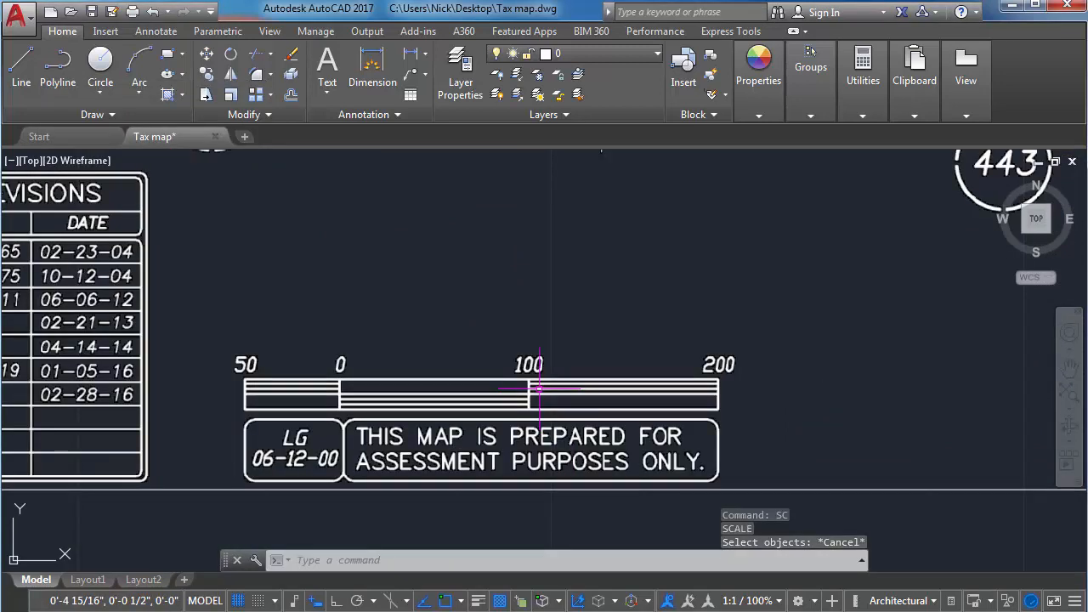
{"action": "type", "text": "sc"}
{"action": "key", "text": "Return"}
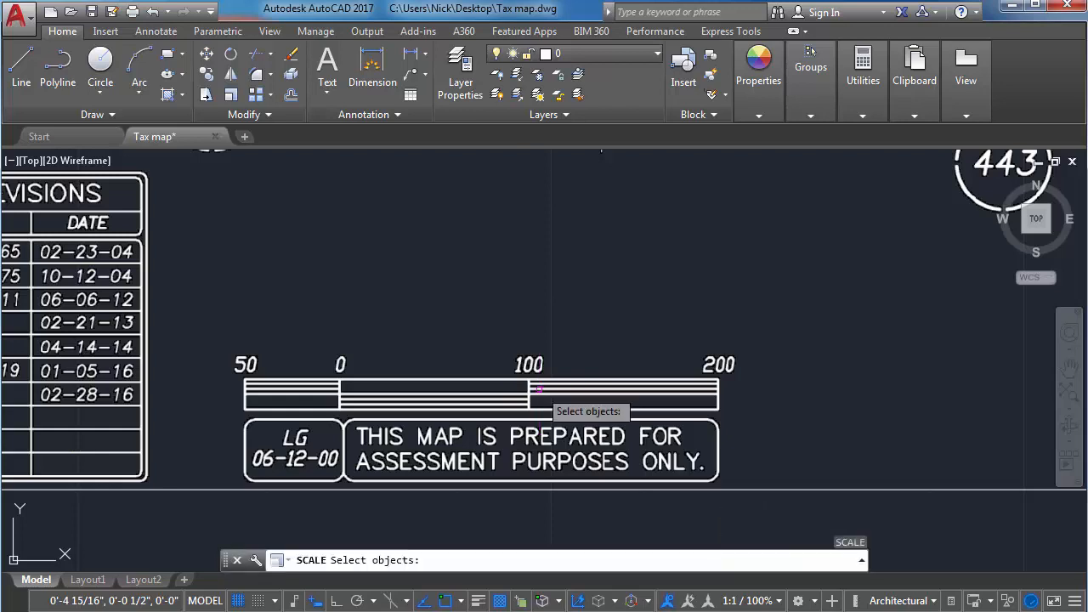
{"action": "left_click", "coordinate": [255, 491]}
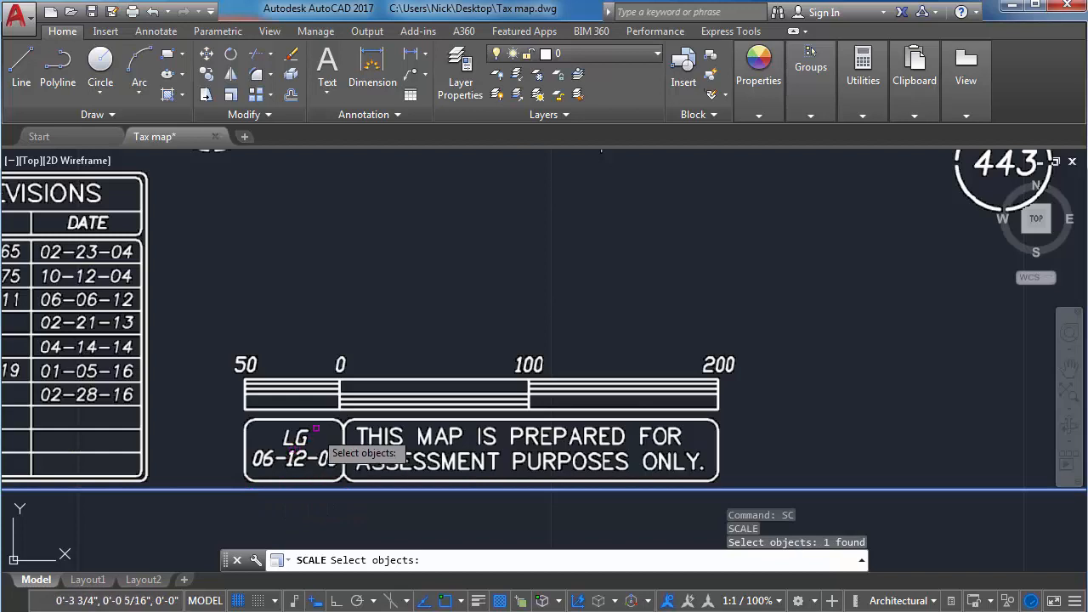
{"action": "key", "text": "Return"}
{"action": "scroll", "coordinate": [345, 388], "scroll_direction": "up", "scroll_amount": 4}
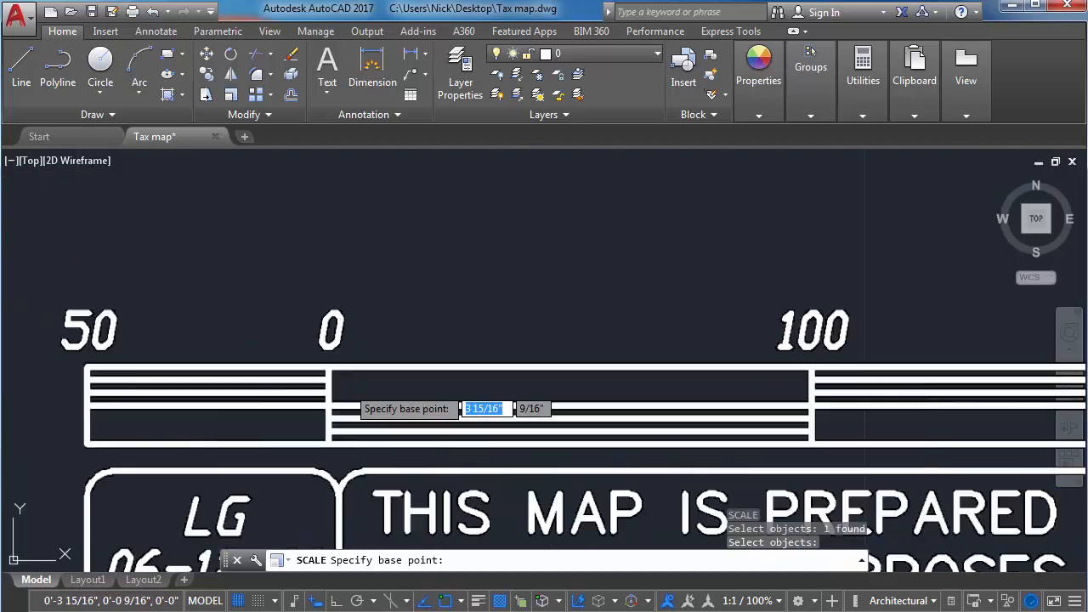
{"action": "left_click", "coordinate": [332, 368]}
Use the Reference option and pick the reference length along the scale bar from the 0 mark to the 200 mark with Ortho on.
{"action": "scroll", "coordinate": [332, 368], "scroll_direction": "down", "scroll_amount": 4}
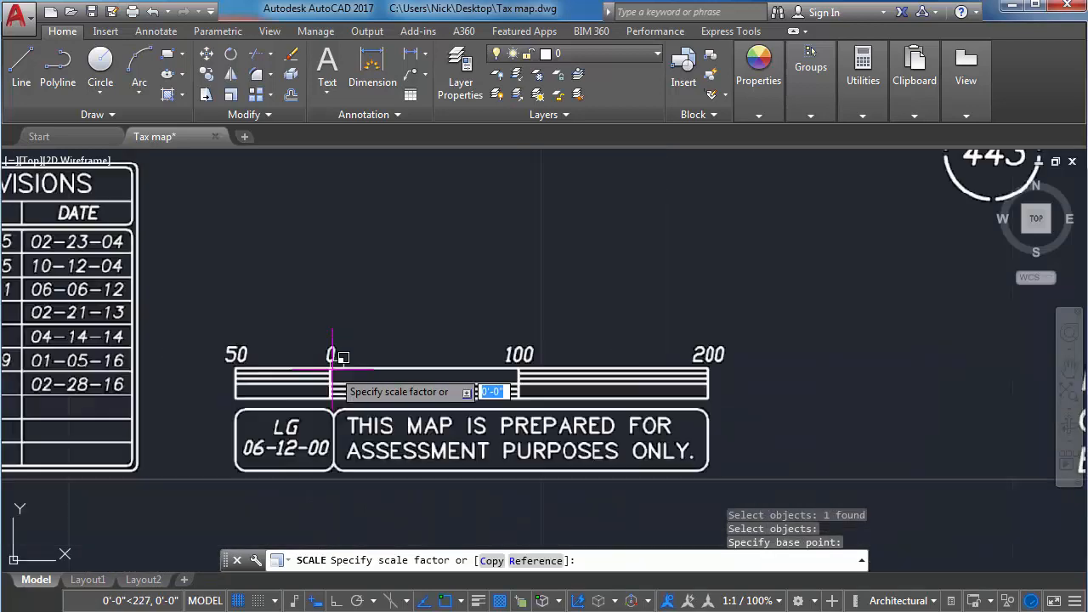
{"action": "scroll", "coordinate": [331, 368], "scroll_direction": "down", "scroll_amount": 2}
{"action": "scroll", "coordinate": [331, 368], "scroll_direction": "up", "scroll_amount": 2}
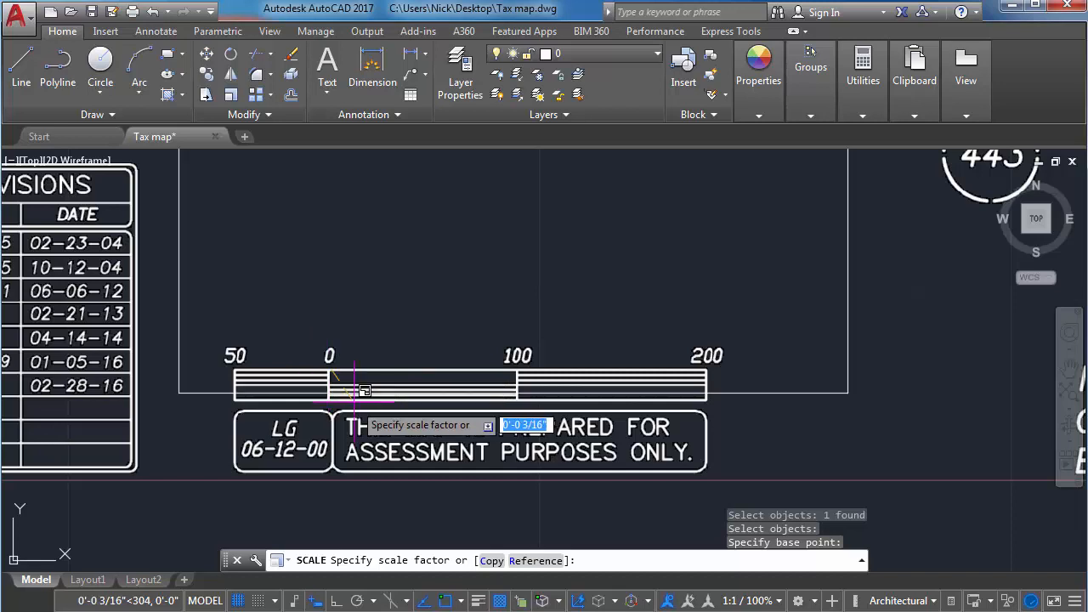
{"action": "left_click", "coordinate": [542, 564]}
{"action": "scroll", "coordinate": [327, 362], "scroll_direction": "up", "scroll_amount": 8}
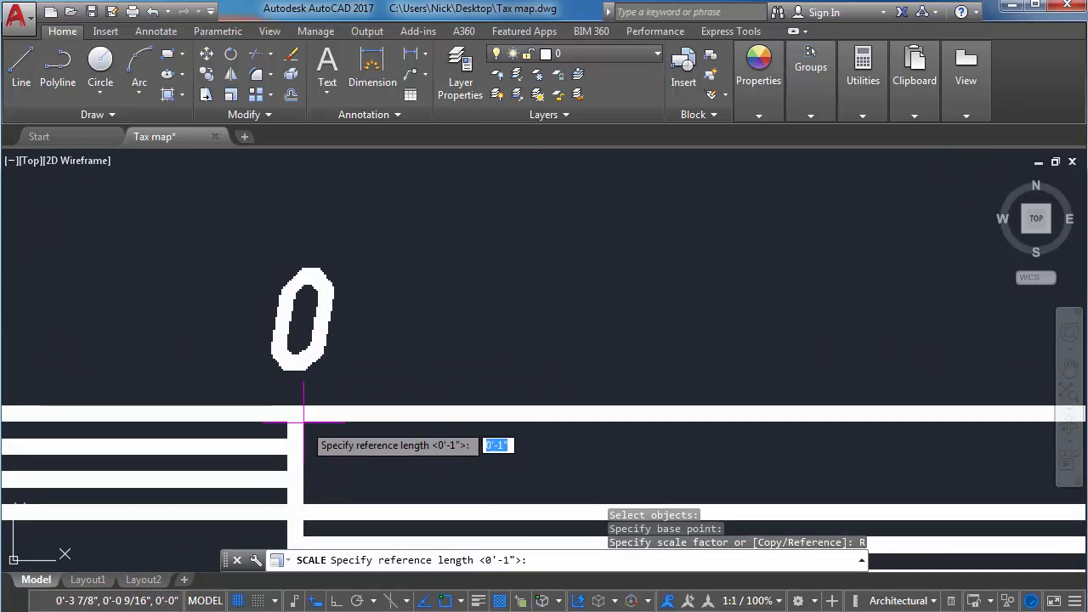
{"action": "left_click", "coordinate": [303, 421]}
{"action": "scroll", "coordinate": [304, 421], "scroll_direction": "down", "scroll_amount": 5}
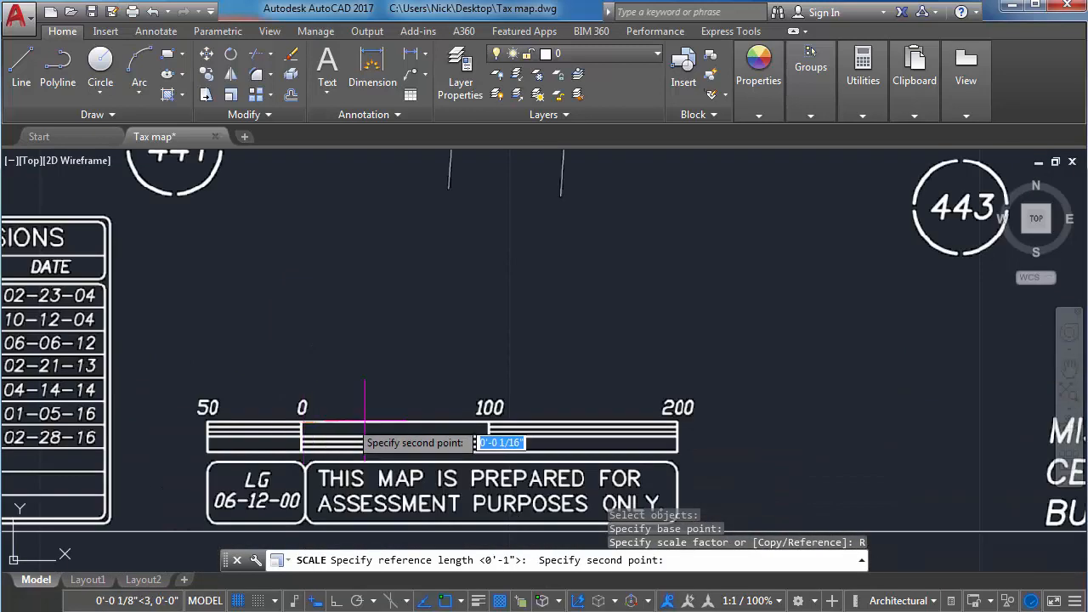
{"action": "scroll", "coordinate": [678, 418], "scroll_direction": "up", "scroll_amount": 2}
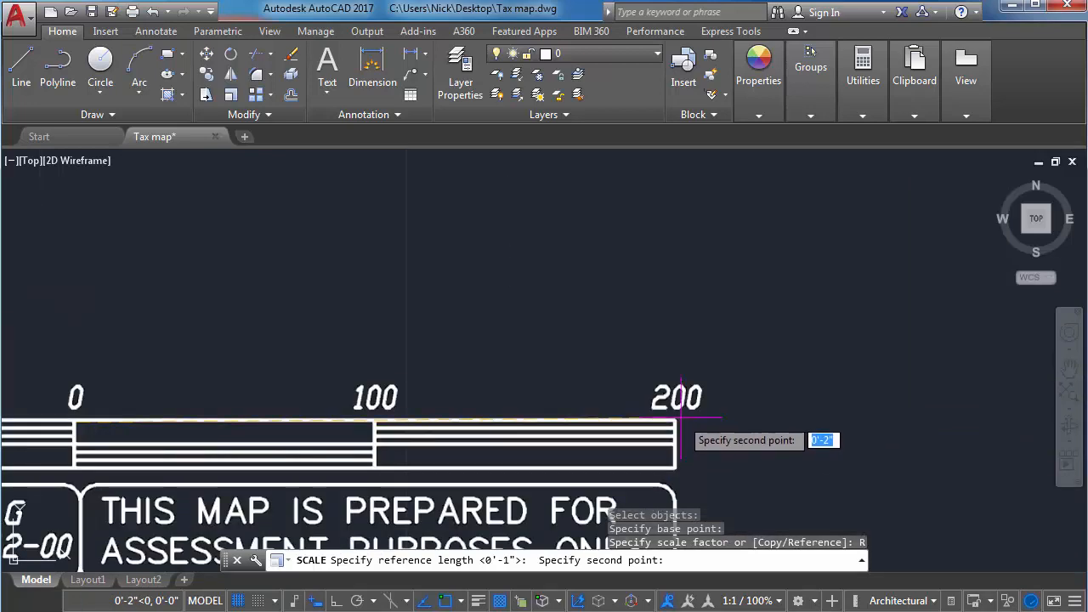
{"action": "scroll", "coordinate": [678, 418], "scroll_direction": "up", "scroll_amount": 3}
{"action": "scroll", "coordinate": [665, 434], "scroll_direction": "down", "scroll_amount": 5}
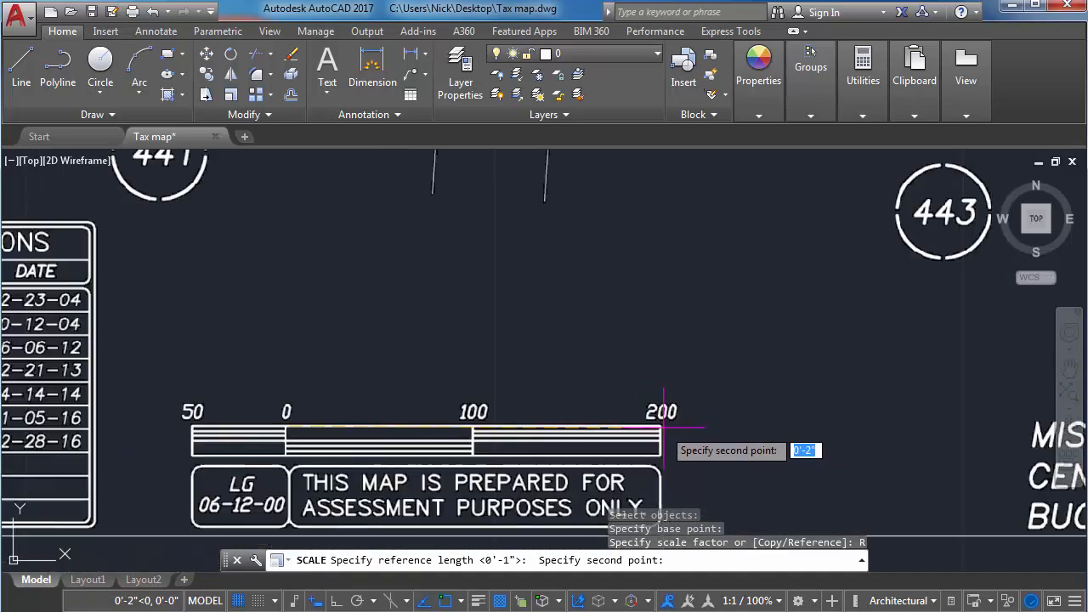
{"action": "scroll", "coordinate": [663, 430], "scroll_direction": "up", "scroll_amount": 4}
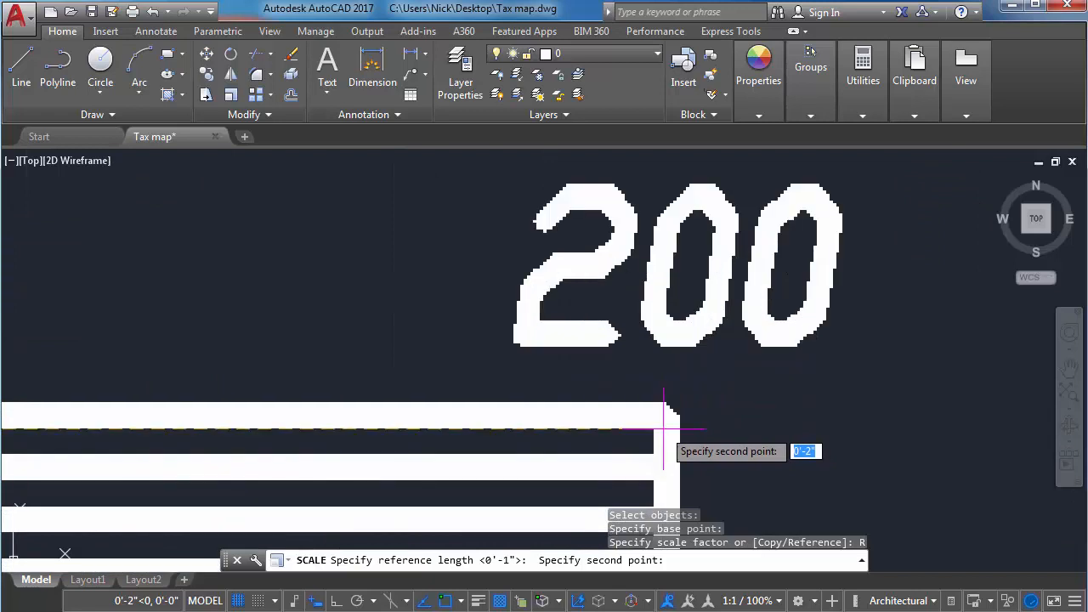
{"action": "key", "text": "F8"}
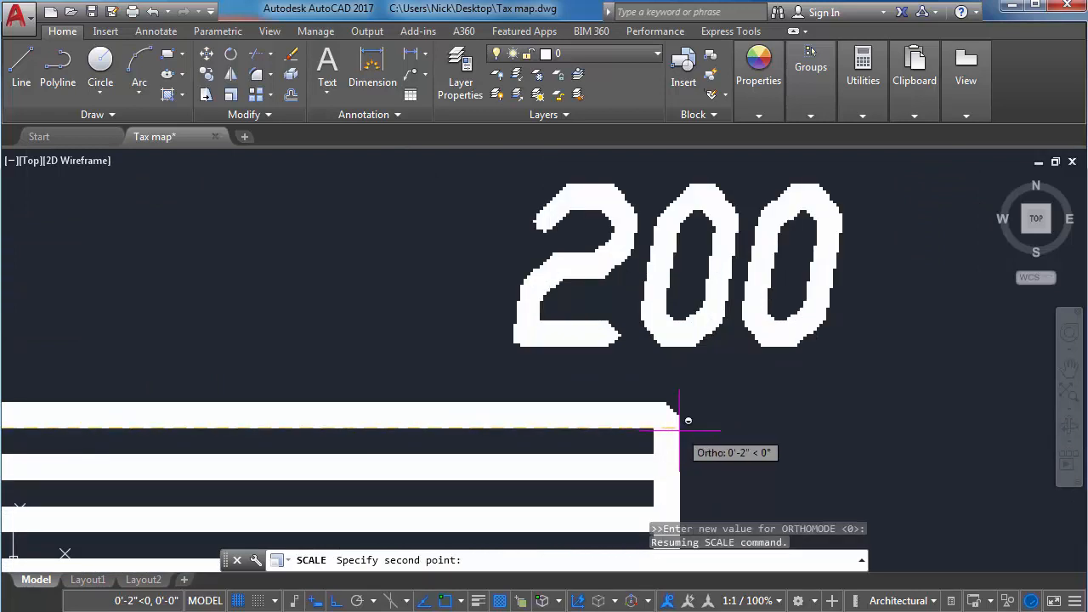
{"action": "left_click", "coordinate": [687, 420]}
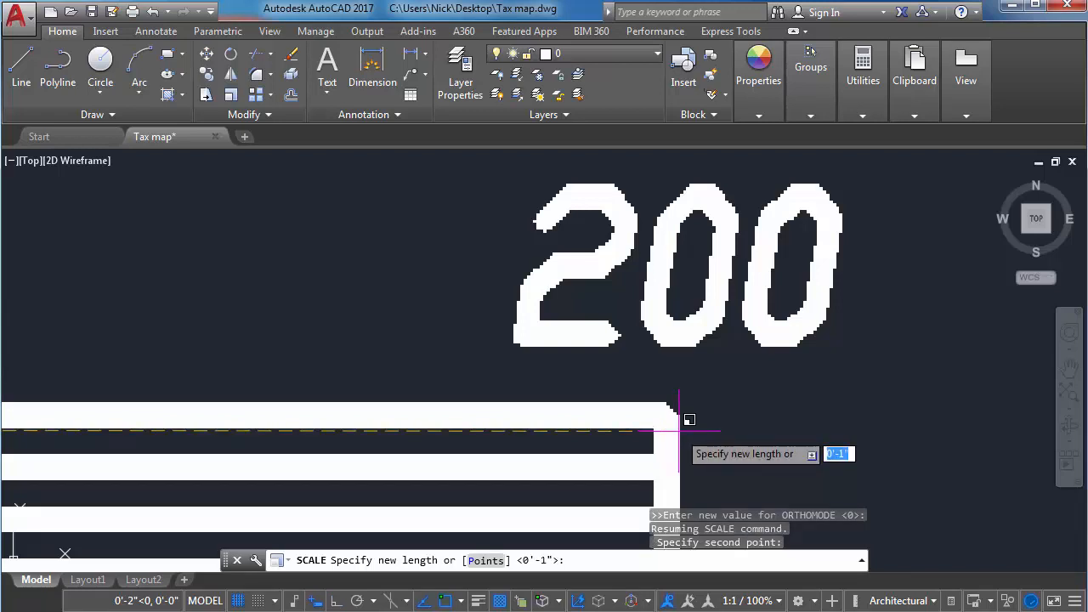
Set the new length for the reference distance to 200' and zoom to the extents of the scaled map.
{"action": "type", "text": "200'"}
{"action": "key", "text": "Return"}
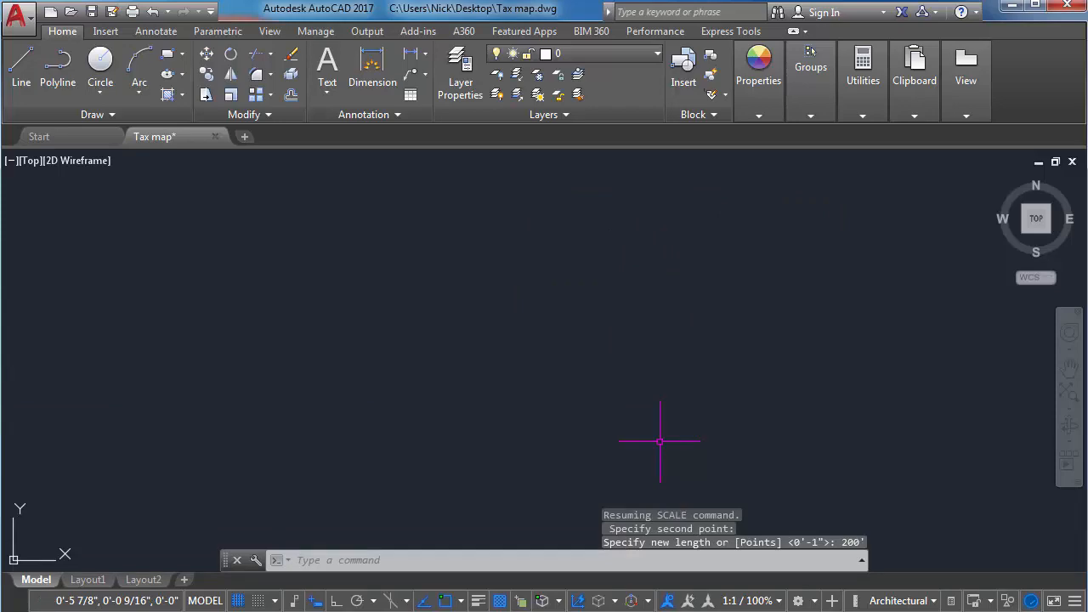
{"action": "type", "text": "z"}
{"action": "key", "text": "Return"}
{"action": "type", "text": "e"}
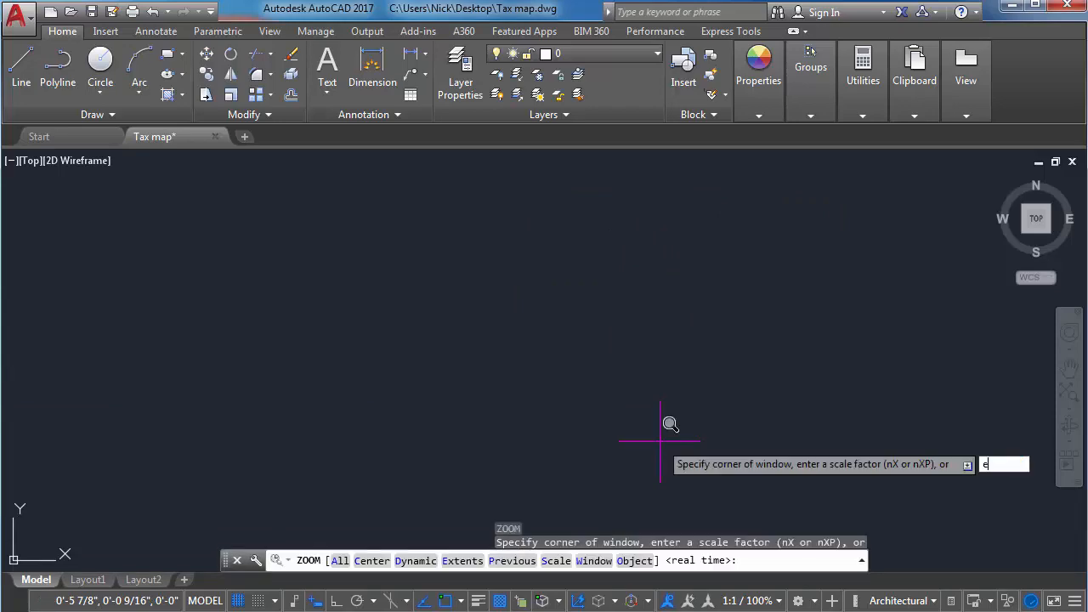
{"action": "key", "text": "Return"}
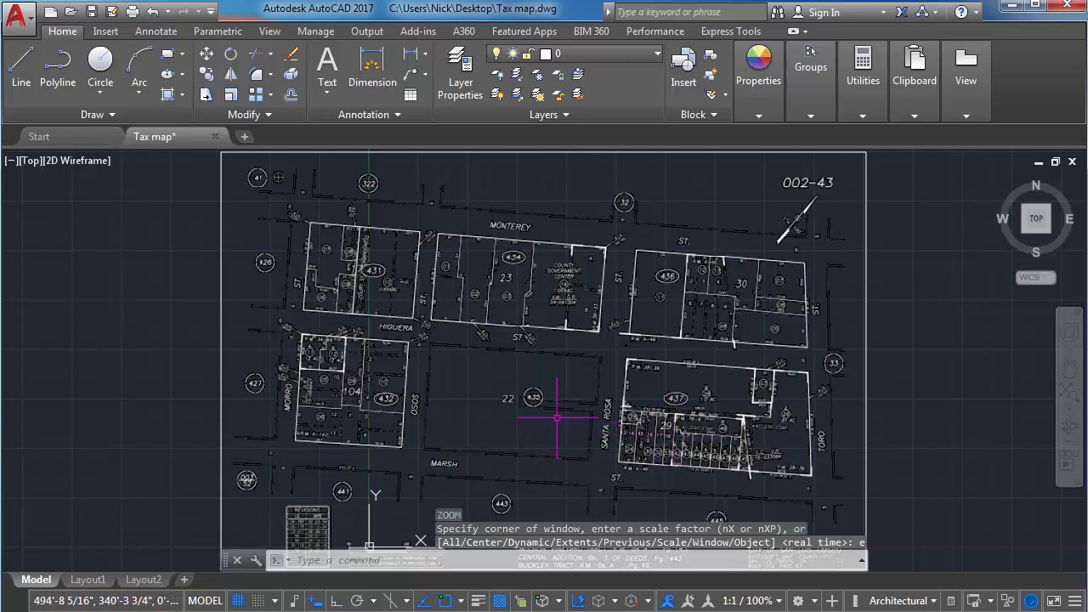
Measure the graphic scale bar with the Distance command from its 0 mark to its 200 mark.
{"action": "scroll", "coordinate": [461, 535], "scroll_direction": "up", "scroll_amount": 4}
{"action": "middle_click_drag", "start_coordinate": [462, 535], "coordinate": [546, 399]}
{"action": "scroll", "coordinate": [443, 438], "scroll_direction": "up", "scroll_amount": 4}
{"action": "scroll", "coordinate": [277, 419], "scroll_direction": "up", "scroll_amount": 2}
{"action": "middle_click_drag", "start_coordinate": [277, 419], "coordinate": [347, 413]}
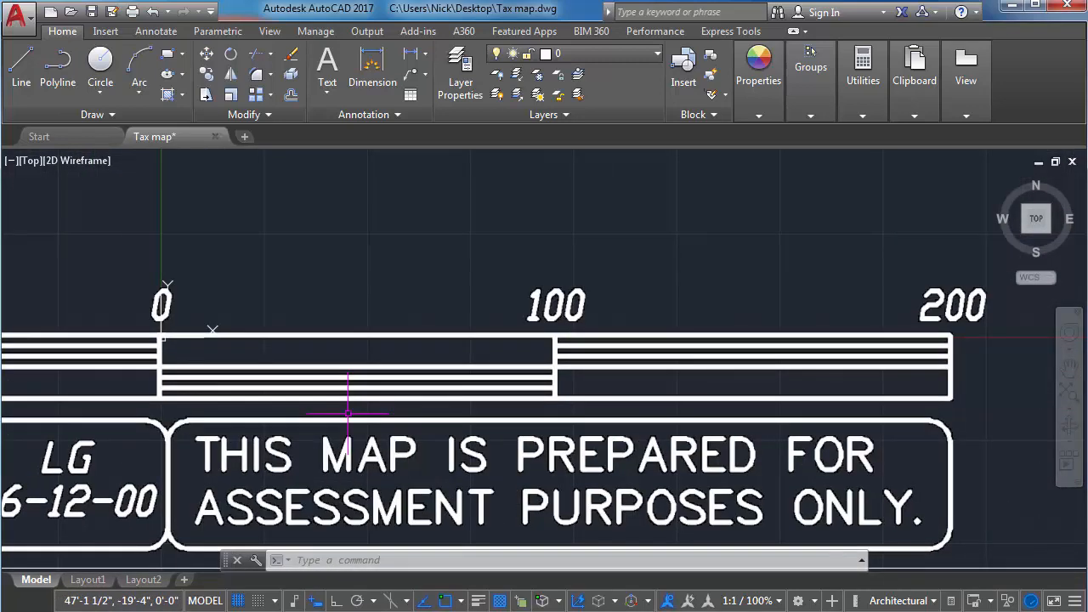
{"action": "type", "text": "dist"}
{"action": "key", "text": "Return"}
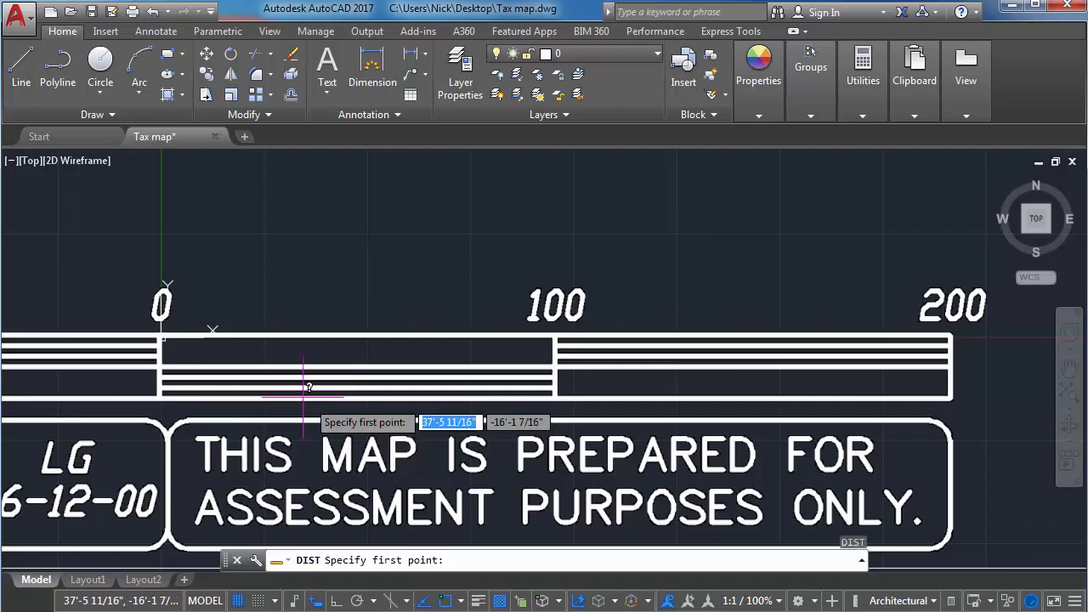
{"action": "scroll", "coordinate": [162, 337], "scroll_direction": "up", "scroll_amount": 4}
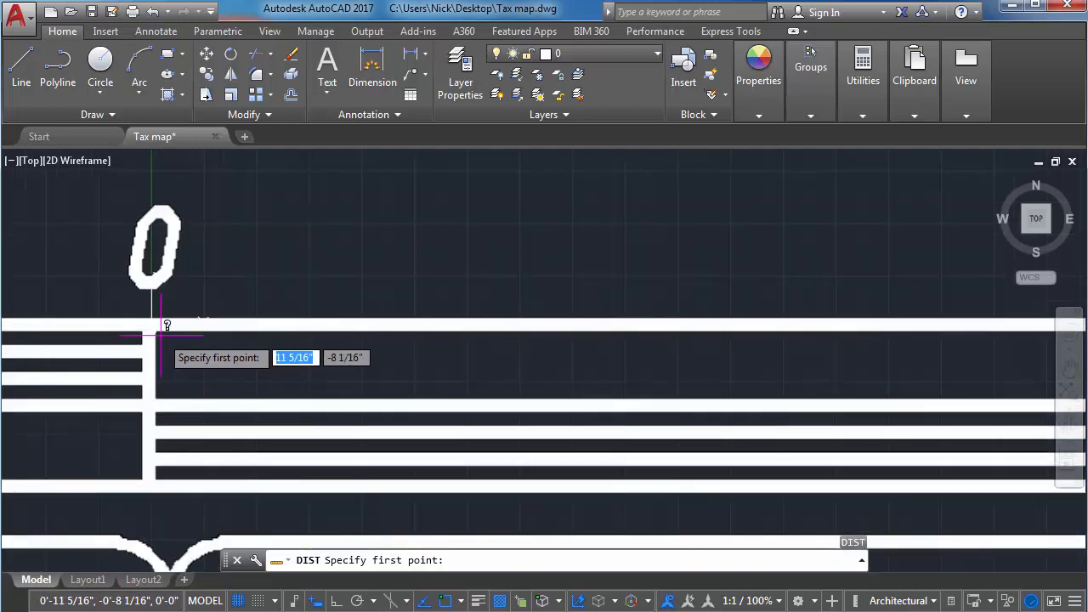
{"action": "left_click", "coordinate": [161, 325]}
{"action": "scroll", "coordinate": [400, 323], "scroll_direction": "down", "scroll_amount": 4}
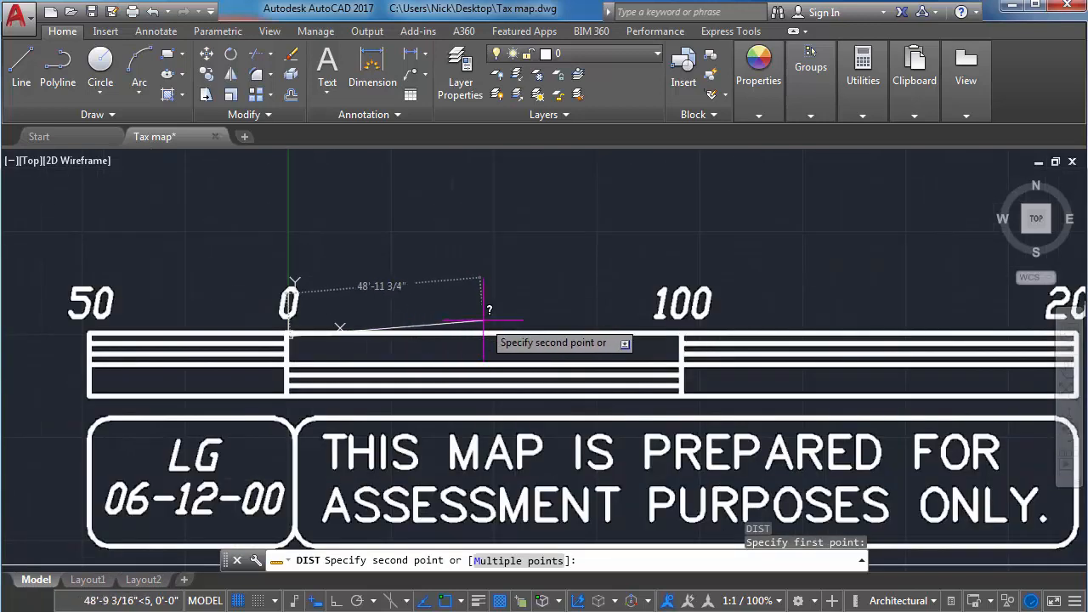
{"action": "scroll", "coordinate": [595, 311], "scroll_direction": "down", "scroll_amount": 4}
{"action": "scroll", "coordinate": [578, 276], "scroll_direction": "up", "scroll_amount": 9}
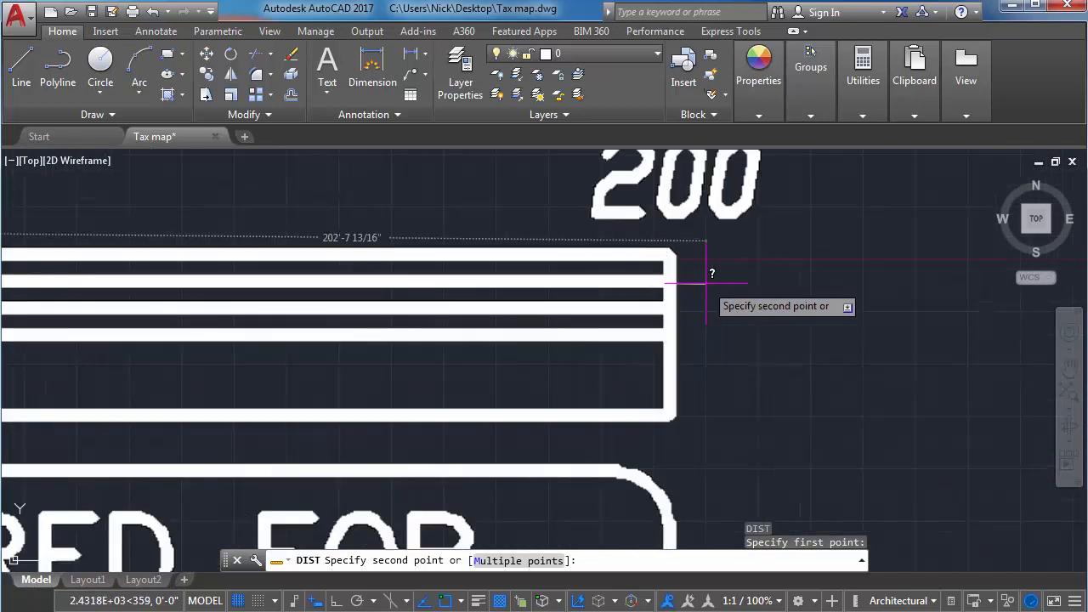
{"action": "scroll", "coordinate": [706, 283], "scroll_direction": "up", "scroll_amount": 4}
{"action": "key", "text": "F8"}
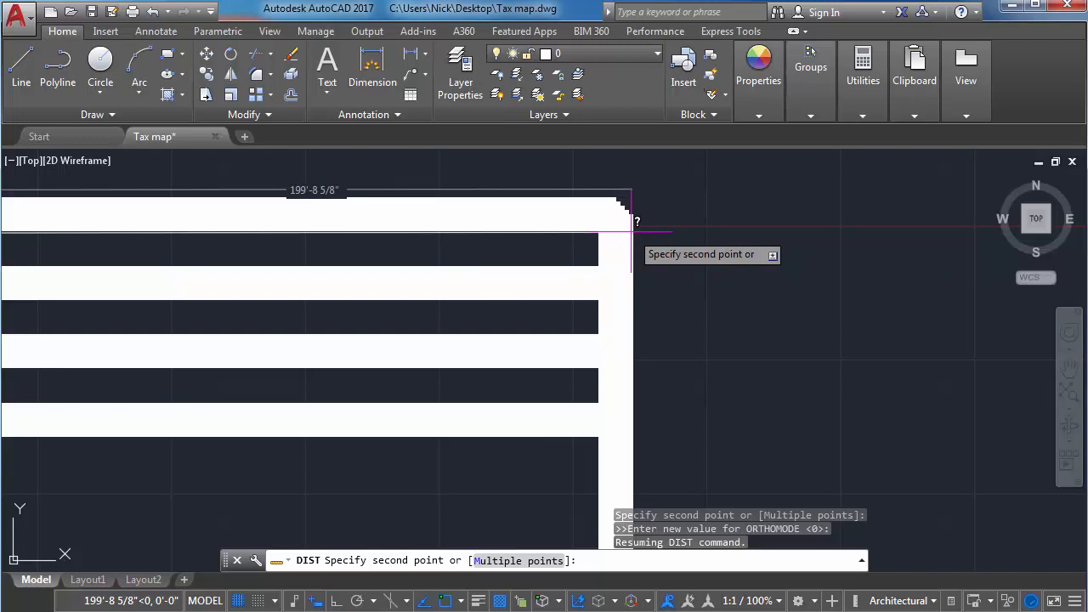
{"action": "key", "text": "Escape"}
Measure the lot 01 frontage labelled 60 along Monterey Street with the Distance command.
{"action": "scroll", "coordinate": [595, 221], "scroll_direction": "down", "scroll_amount": 8}
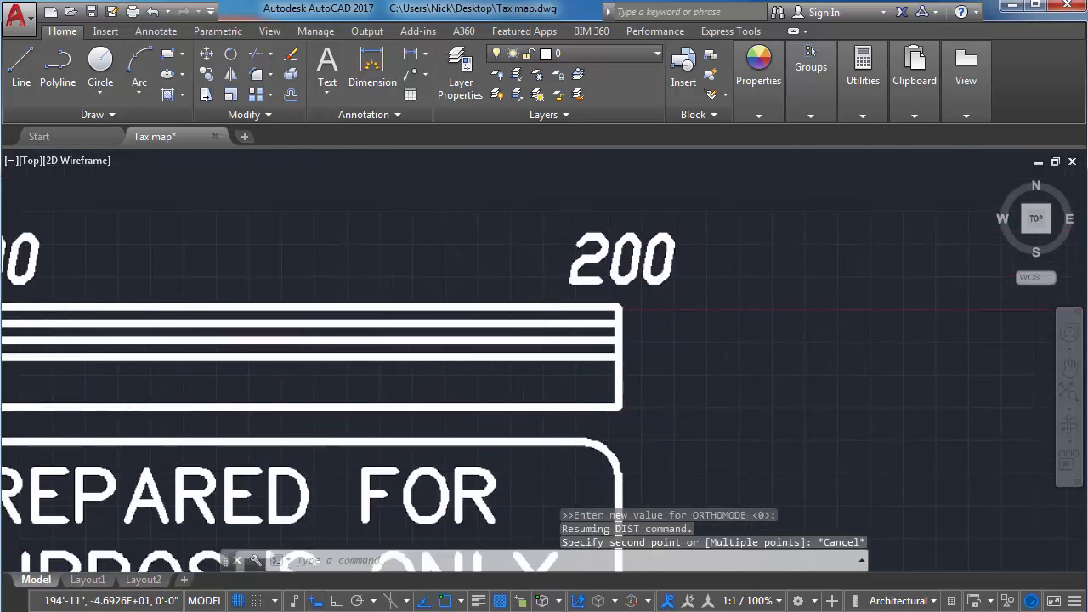
{"action": "middle_click_drag", "start_coordinate": [512, 224], "coordinate": [425, 408]}
{"action": "mouse_move", "coordinate": [401, 191]}
{"action": "middle_mouse_down"}
{"action": "mouse_move", "coordinate": [345, 297]}
{"action": "mouse_move", "coordinate": [342, 382]}
{"action": "middle_mouse_up"}
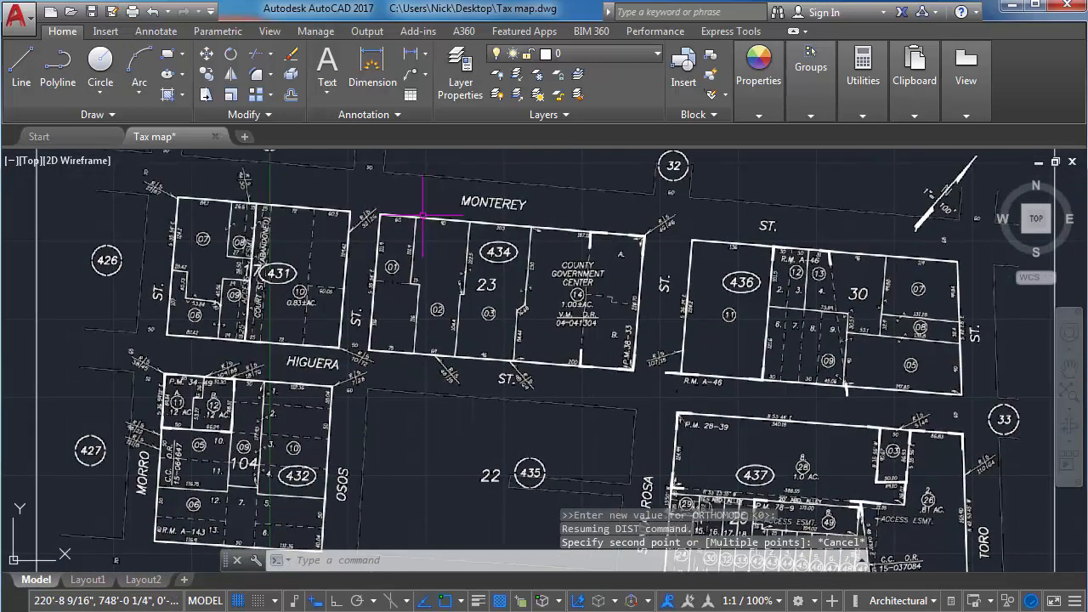
{"action": "scroll", "coordinate": [414, 169], "scroll_direction": "up", "scroll_amount": 6}
{"action": "scroll", "coordinate": [280, 306], "scroll_direction": "up", "scroll_amount": 3}
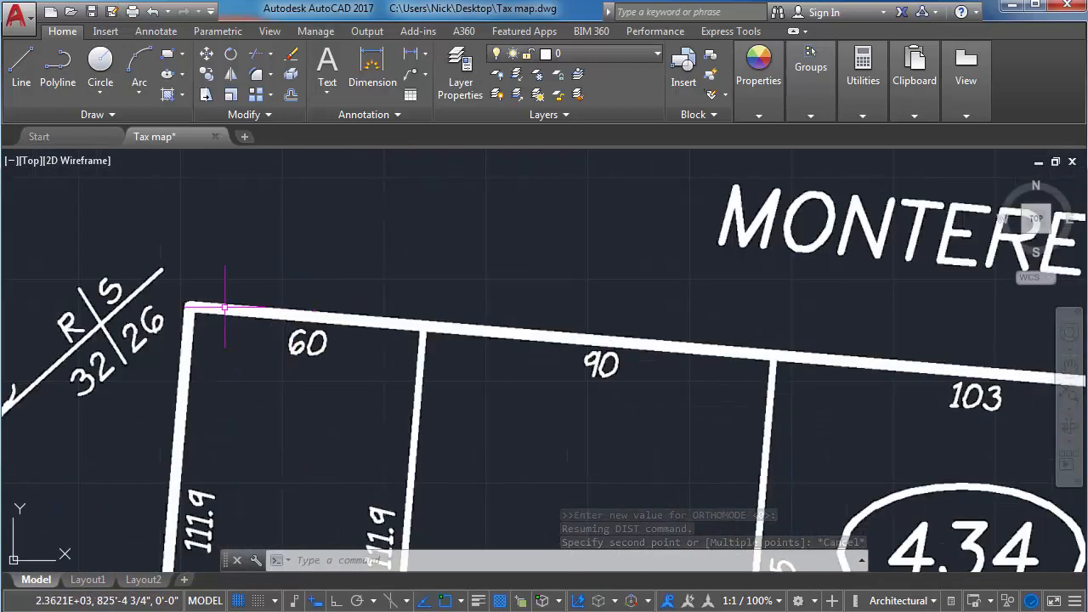
{"action": "scroll", "coordinate": [190, 302], "scroll_direction": "up", "scroll_amount": 2}
{"action": "key", "text": "space"}
{"action": "key", "text": "Escape"}
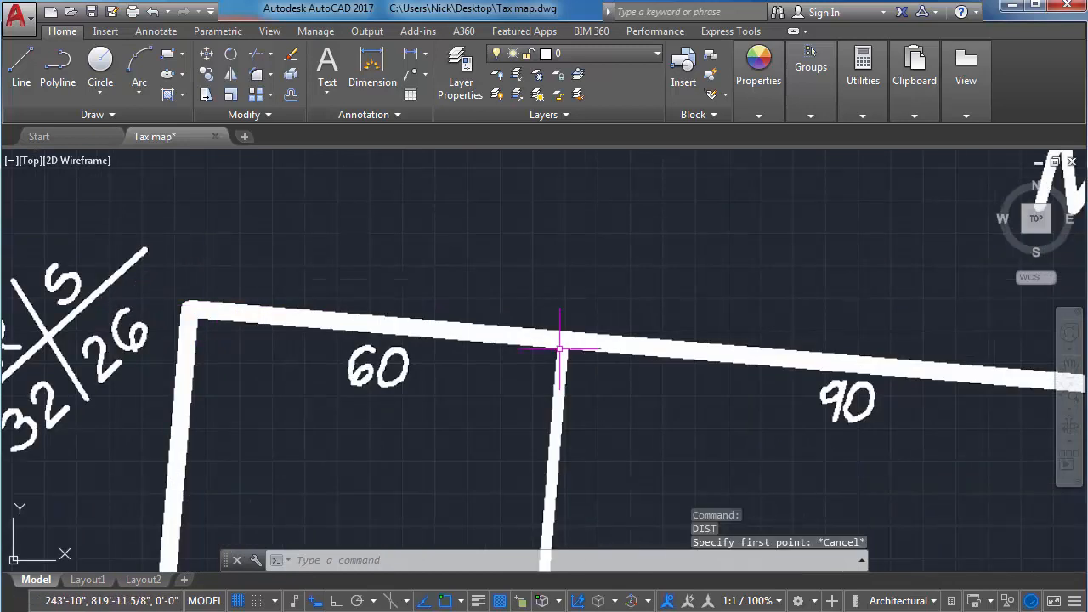
{"action": "type", "text": "di"}
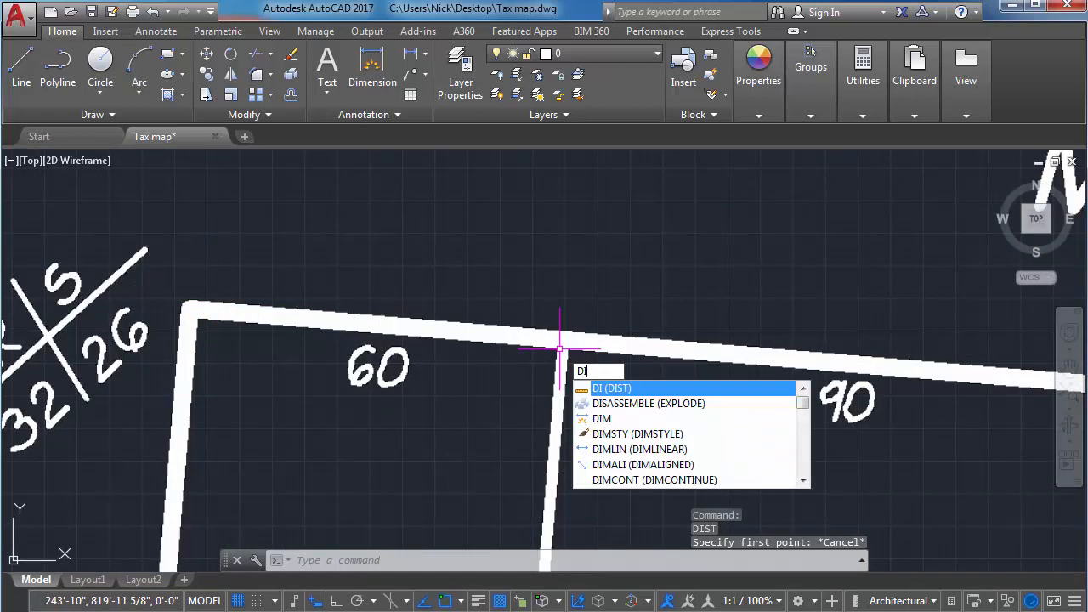
{"action": "key", "text": "Return"}
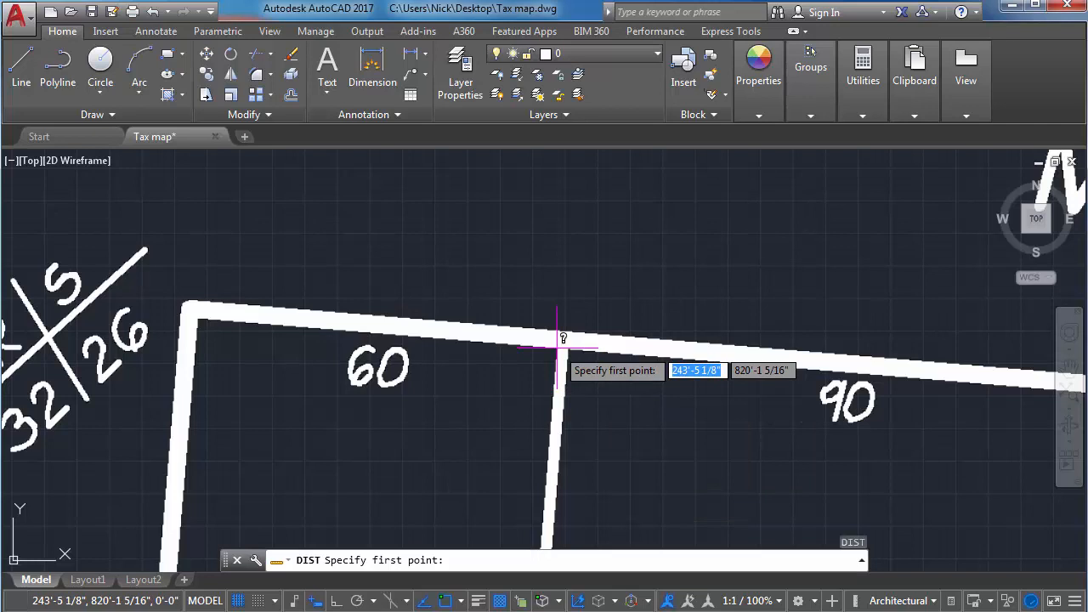
{"action": "left_click", "coordinate": [559, 347]}
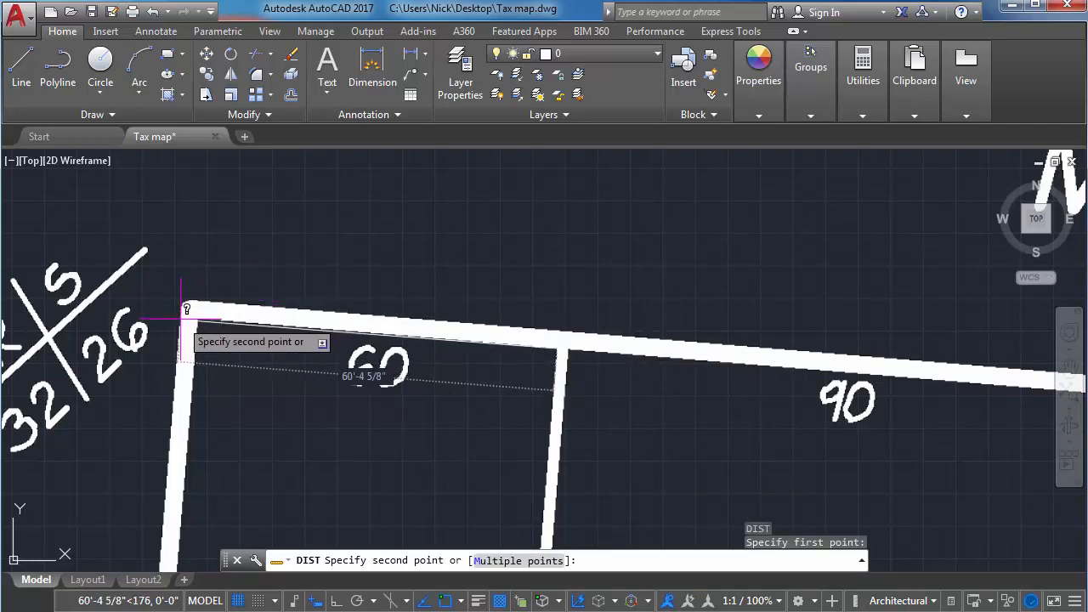
{"action": "scroll", "coordinate": [181, 319], "scroll_direction": "down", "scroll_amount": 2}
{"action": "key", "text": "Escape"}
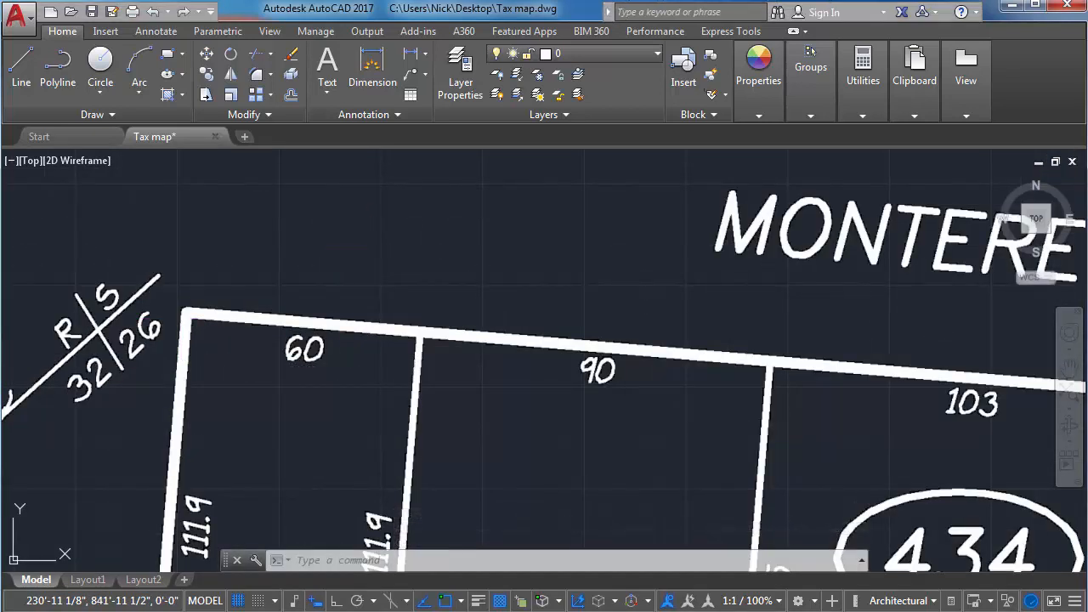
{"action": "middle_click_drag", "start_coordinate": [336, 304], "coordinate": [454, 323]}
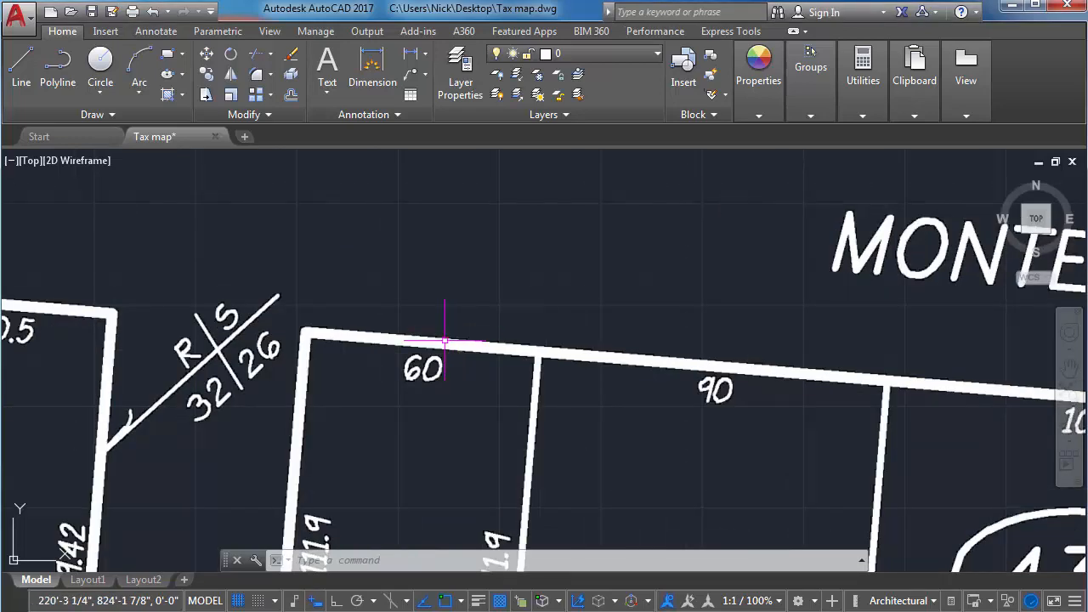
{"action": "scroll", "coordinate": [368, 326], "scroll_direction": "down", "scroll_amount": 5}
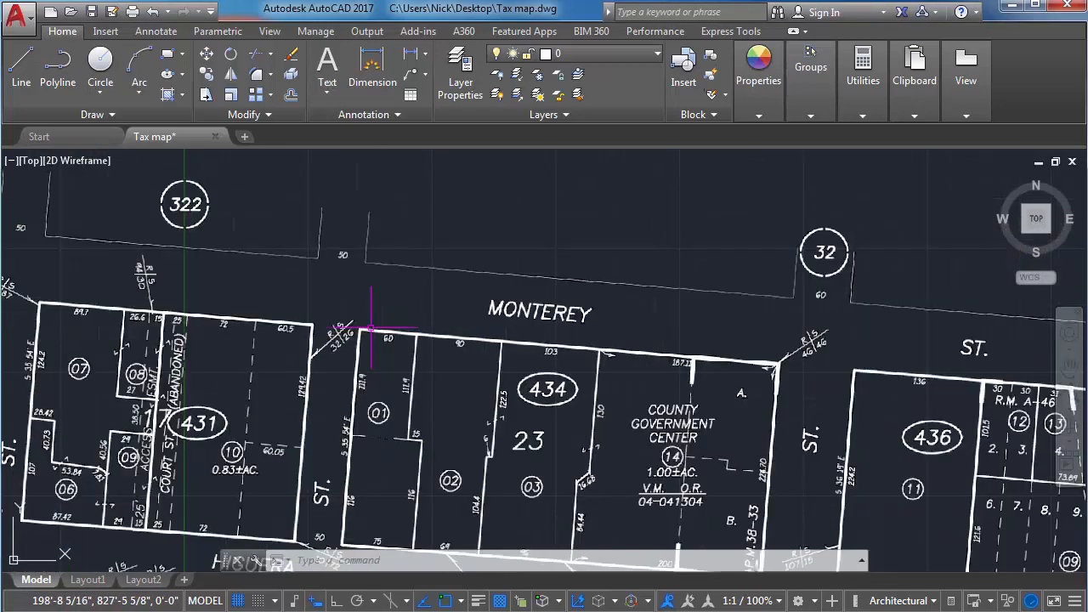
{"action": "scroll", "coordinate": [367, 325], "scroll_direction": "down", "scroll_amount": 2}
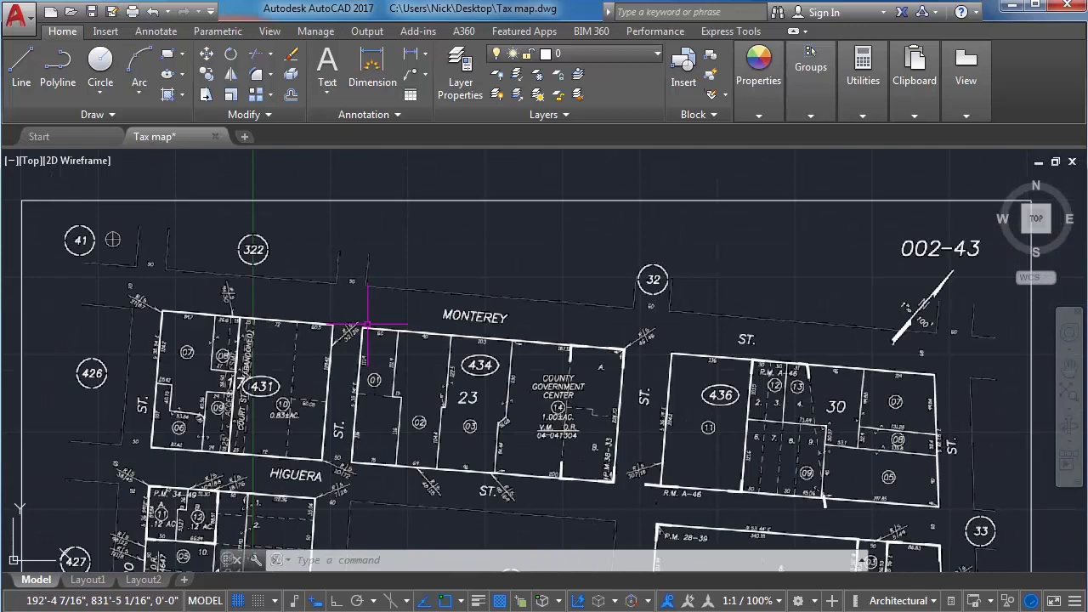
{"action": "scroll", "coordinate": [367, 324], "scroll_direction": "down", "scroll_amount": 2}
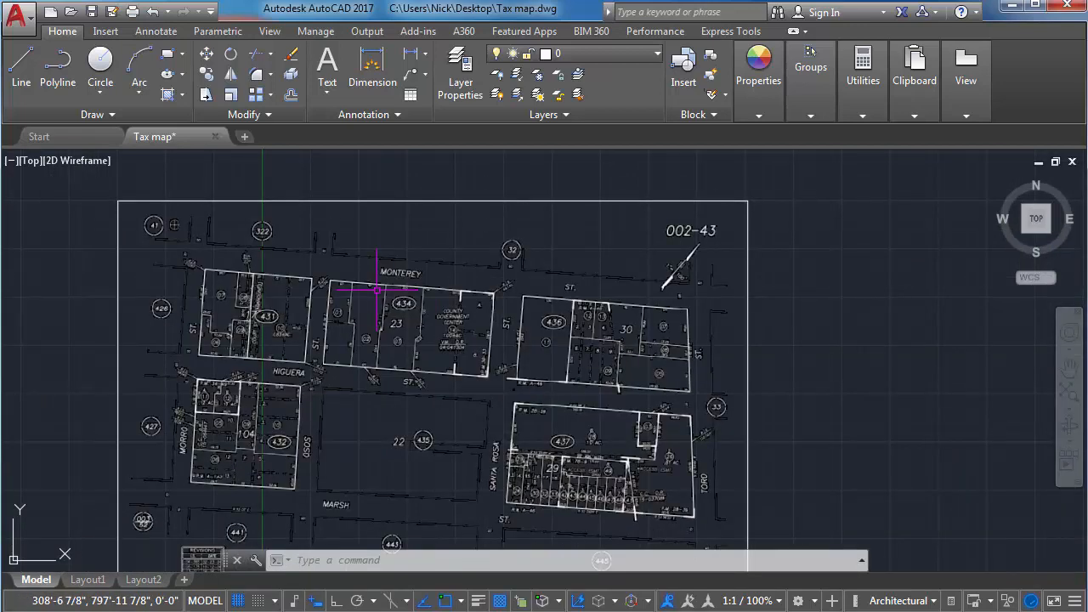
{"action": "scroll", "coordinate": [376, 290], "scroll_direction": "up", "scroll_amount": 7}
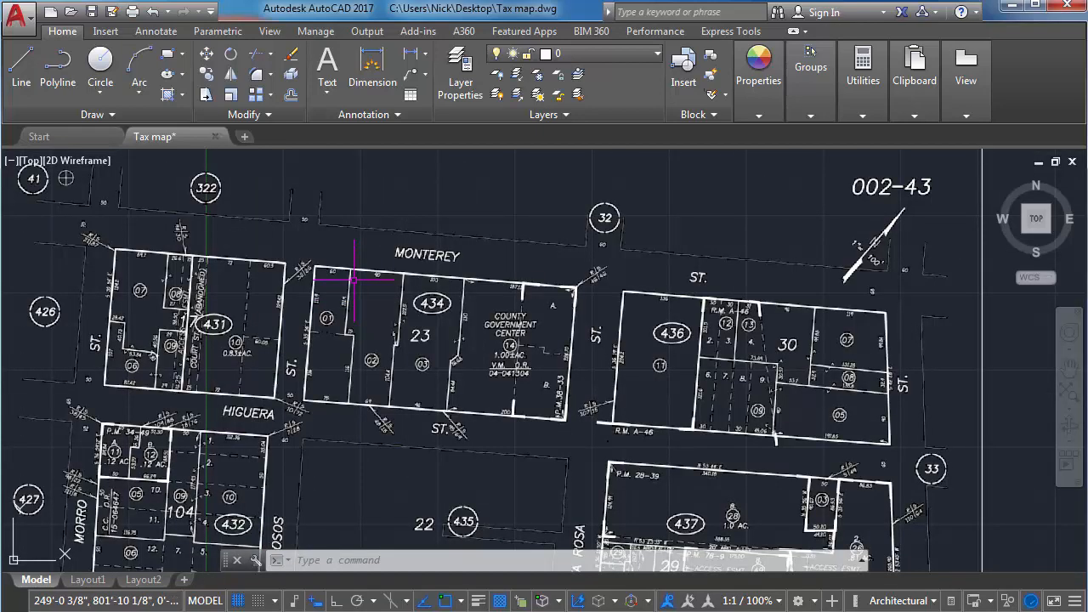
{"action": "middle_click_drag", "start_coordinate": [294, 257], "coordinate": [366, 254]}
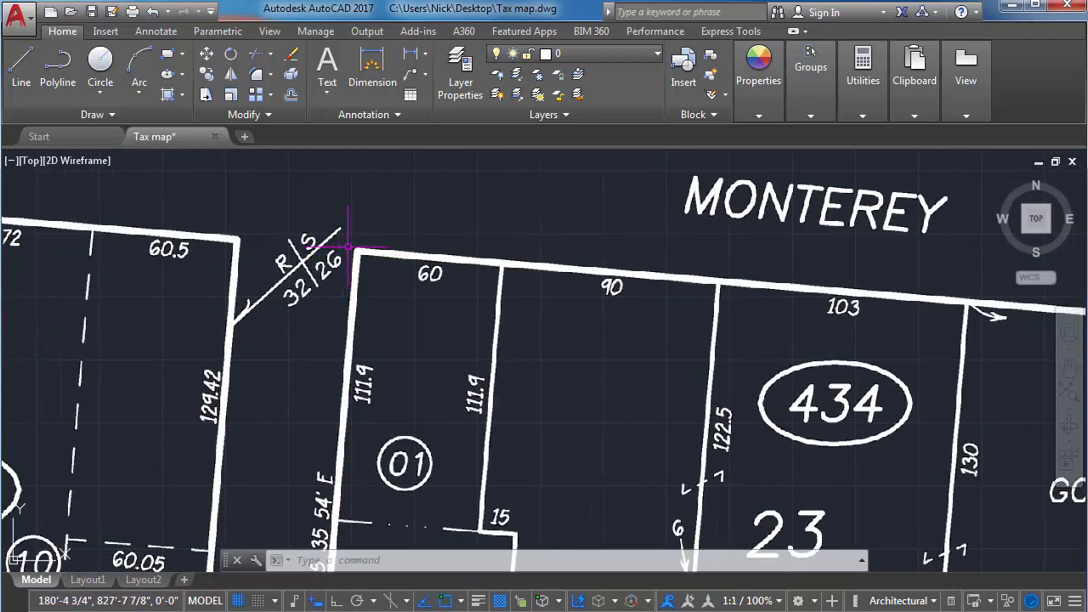
{"action": "scroll", "coordinate": [355, 247], "scroll_direction": "up", "scroll_amount": 2}
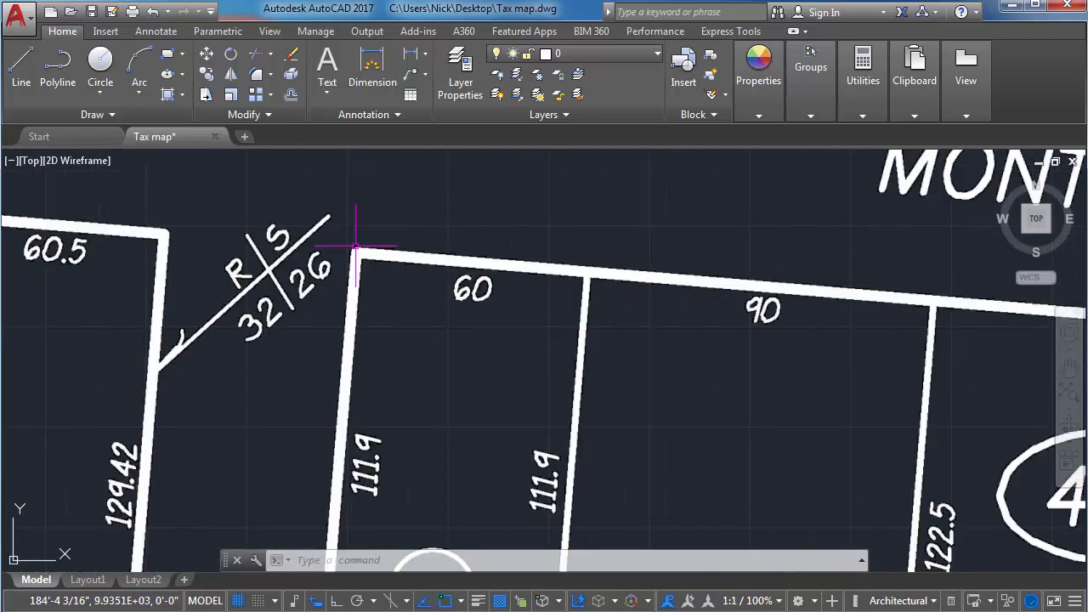
{"action": "scroll", "coordinate": [355, 246], "scroll_direction": "down", "scroll_amount": 8}
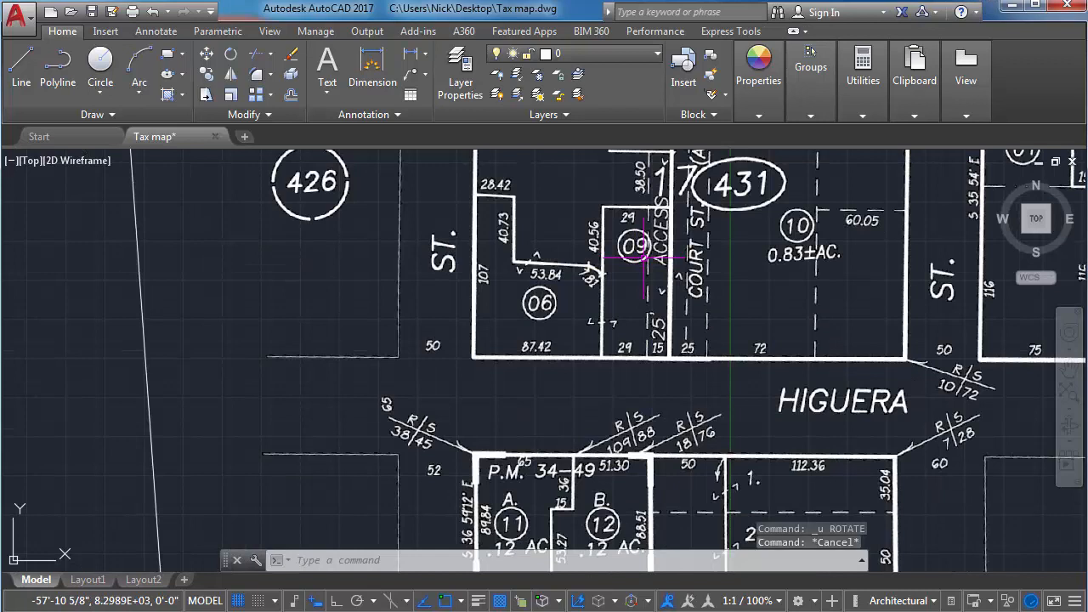
Start rotating the tax map underlay about the lower-left corner of lot 06 in block 431, on Higuera Street.
{"action": "type", "text": "ro"}
{"action": "key", "text": "Return"}
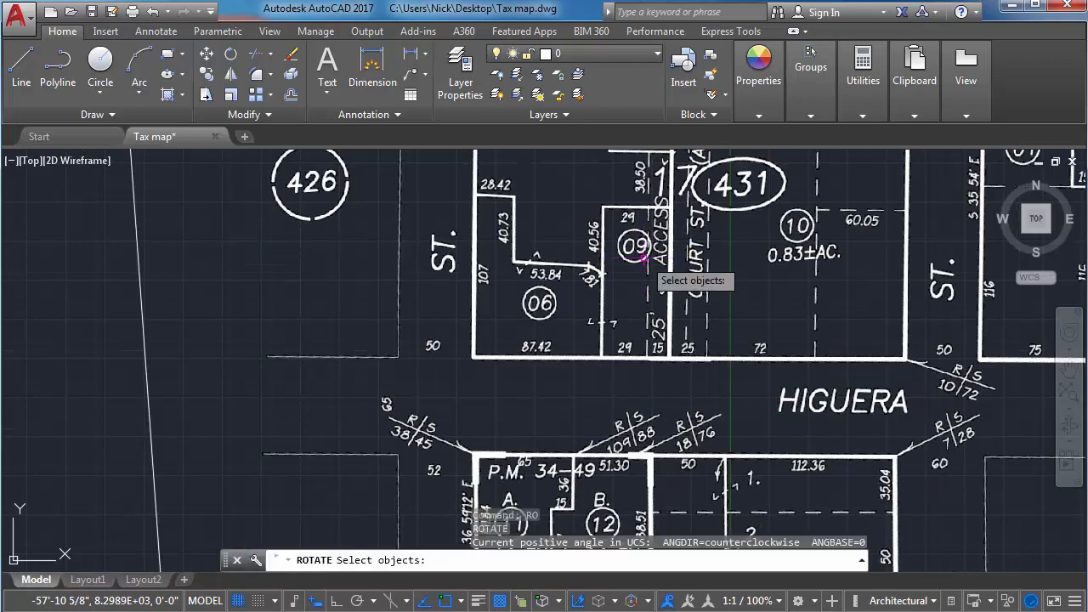
{"action": "left_click", "coordinate": [145, 350]}
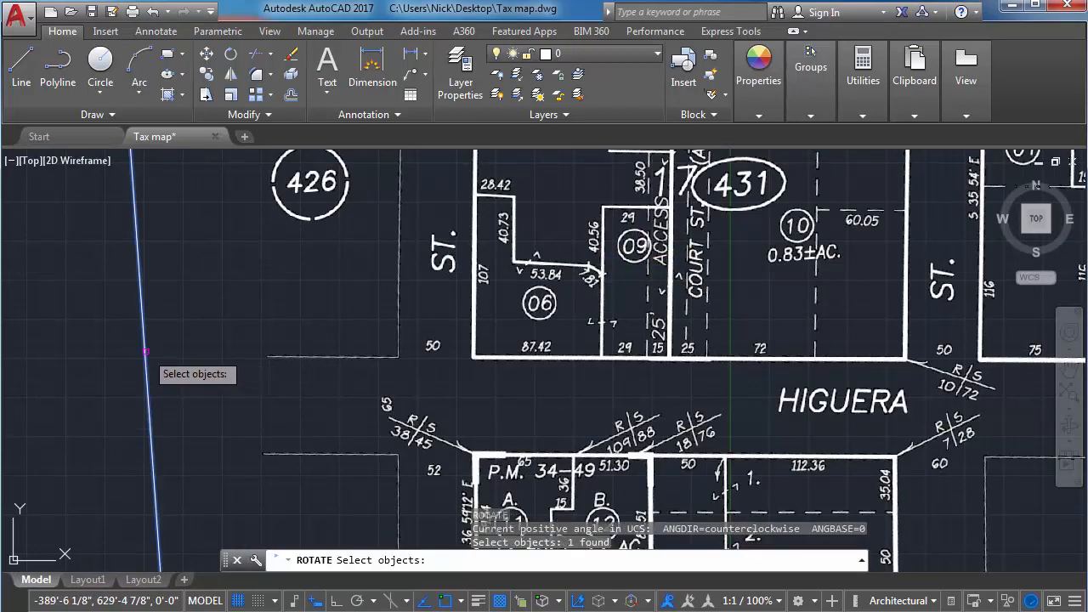
{"action": "key", "text": "Return"}
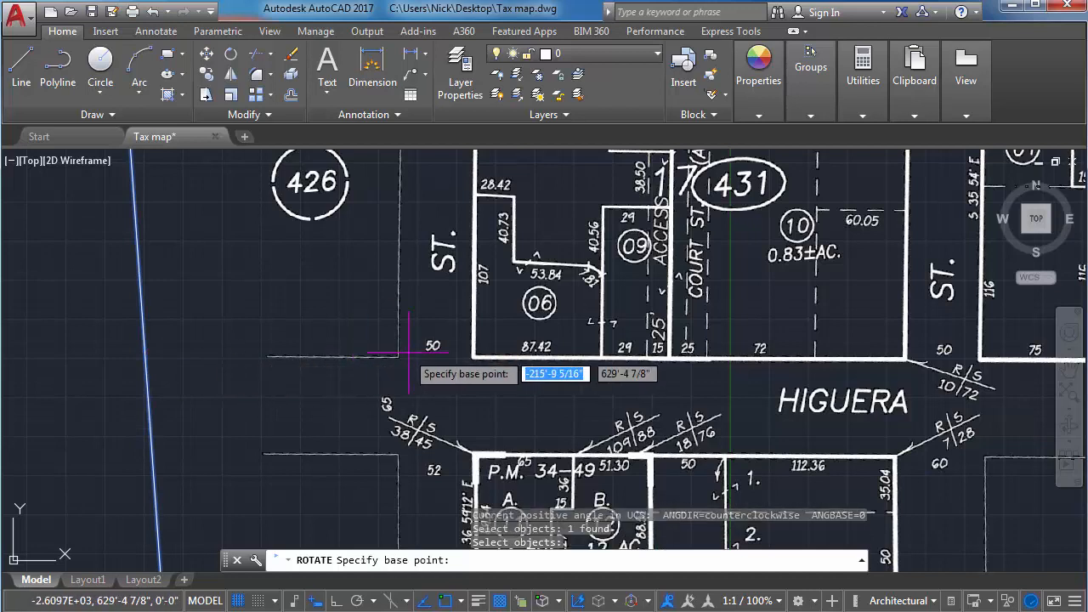
{"action": "left_click", "coordinate": [472, 361]}
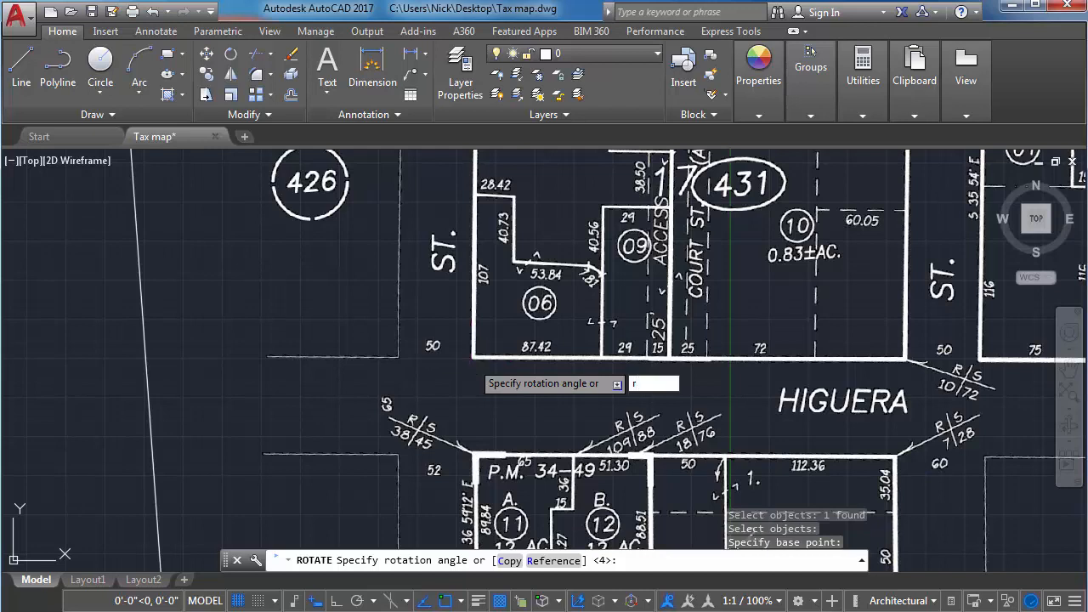
Use the Reference option and pick the reference angle along block 431's Higuera Street frontage, from lot 06's lower-left corner to lot 10's lower-right corner.
{"action": "type", "text": "r"}
{"action": "key", "text": "Return"}
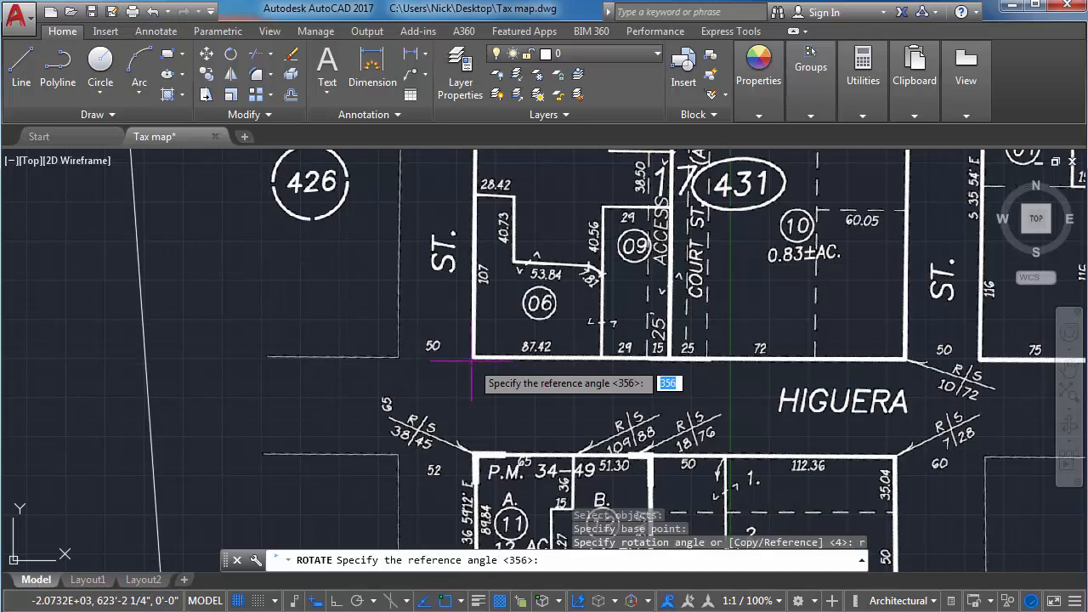
{"action": "left_click", "coordinate": [472, 362]}
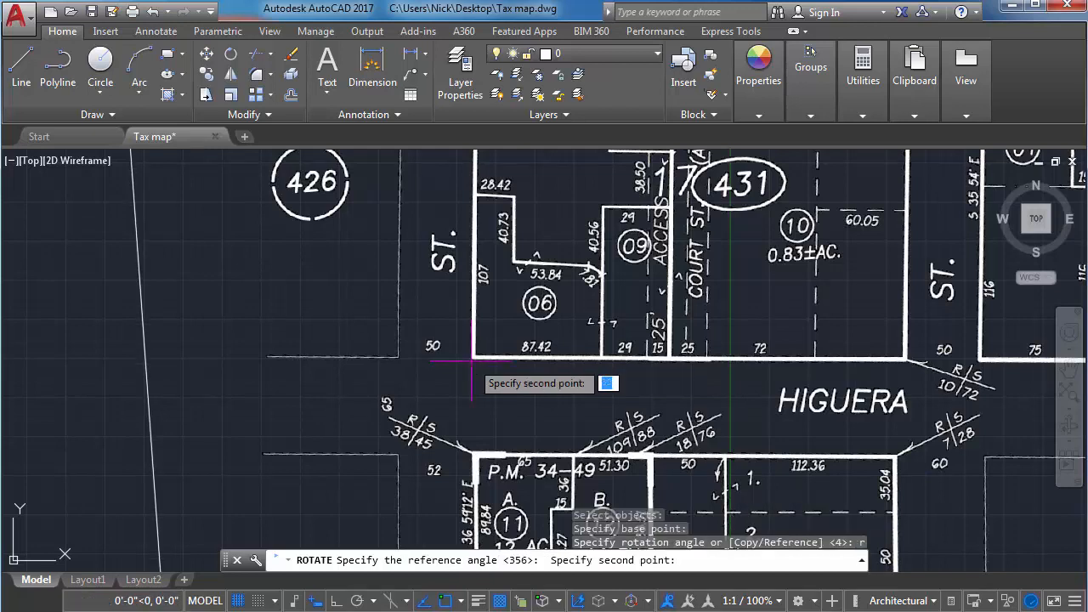
{"action": "scroll", "coordinate": [925, 365], "scroll_direction": "up", "scroll_amount": 5}
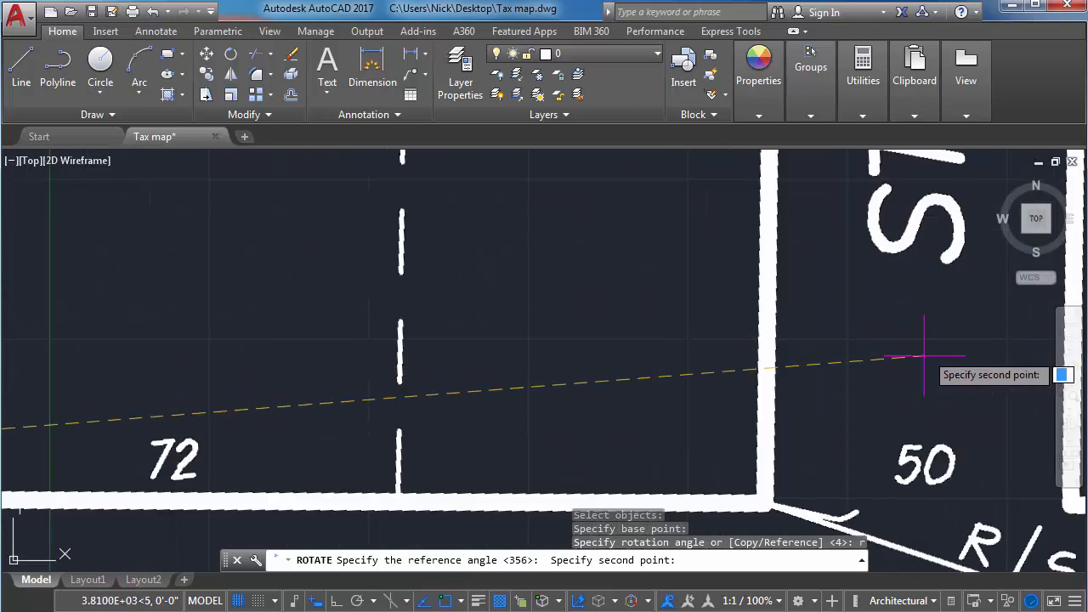
{"action": "middle_click_drag", "start_coordinate": [925, 365], "coordinate": [824, 359]}
{"action": "scroll", "coordinate": [825, 359], "scroll_direction": "down", "scroll_amount": 3}
{"action": "scroll", "coordinate": [790, 374], "scroll_direction": "up", "scroll_amount": 6}
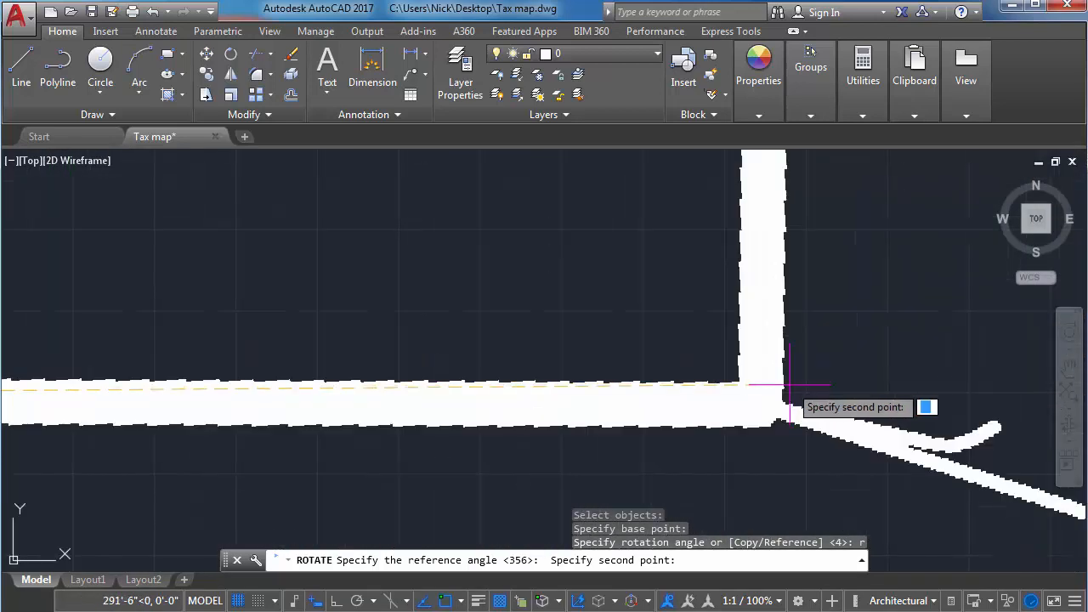
{"action": "left_click", "coordinate": [771, 427]}
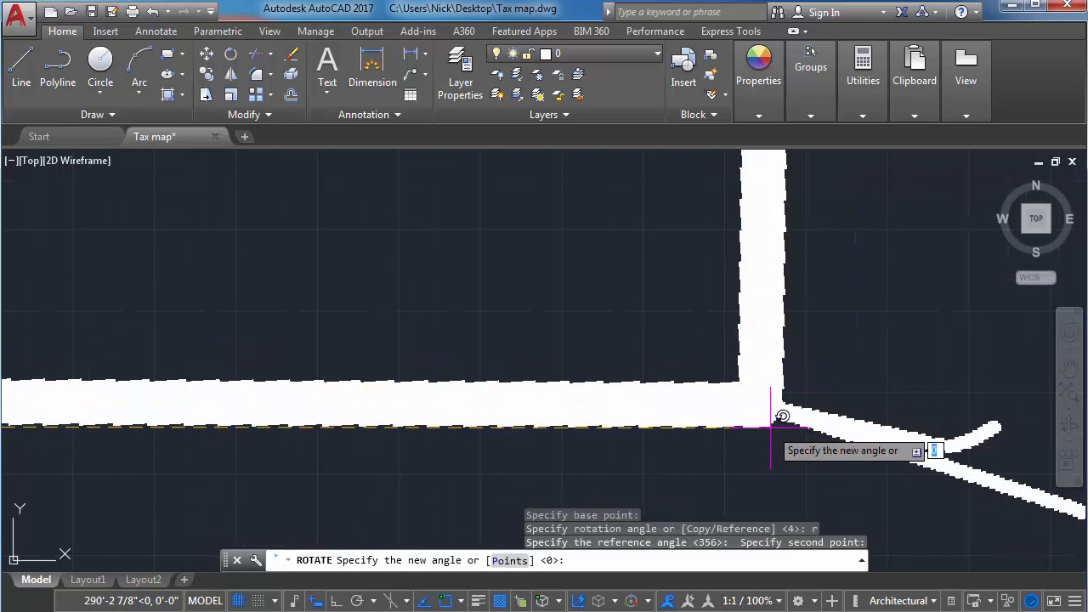
Set the new angle of the Higuera Street frontage to horizontal, 0°, with Ortho on.
{"action": "scroll", "coordinate": [771, 427], "scroll_direction": "down", "scroll_amount": 8}
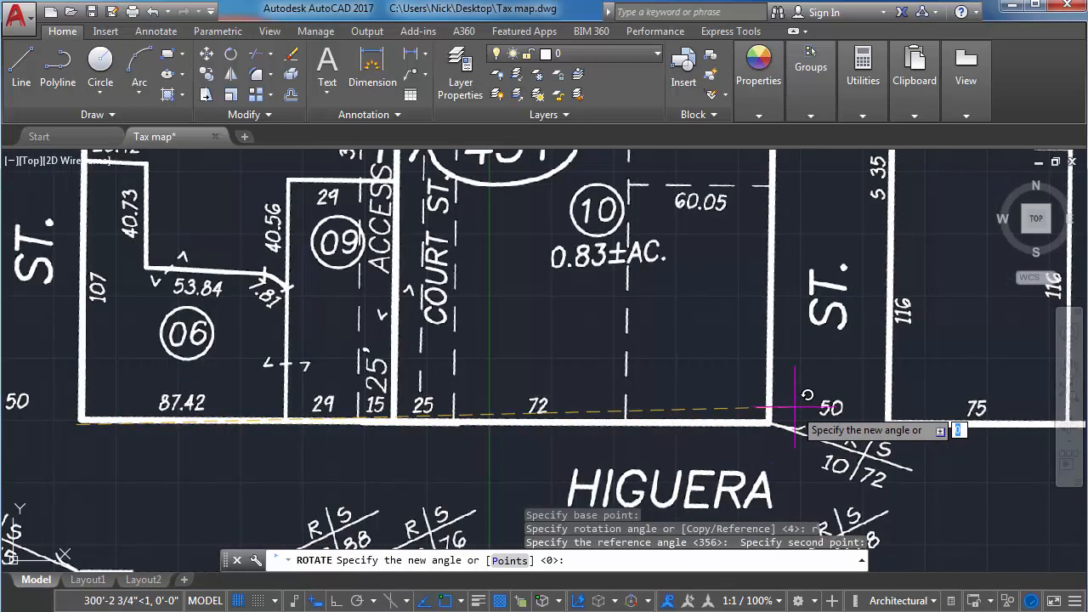
{"action": "key", "text": "F8"}
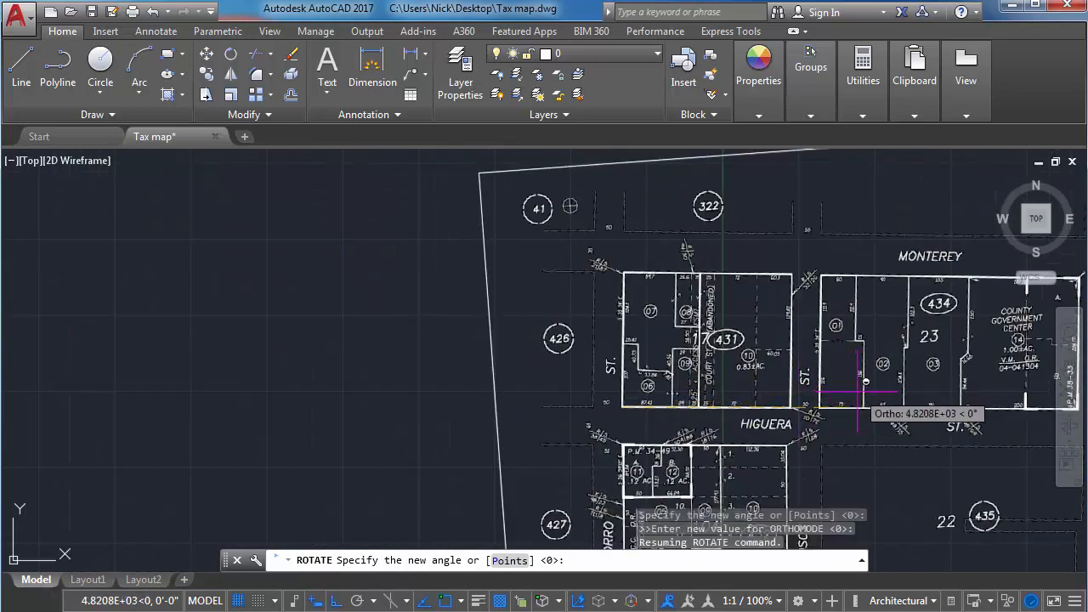
{"action": "left_click", "coordinate": [938, 391]}
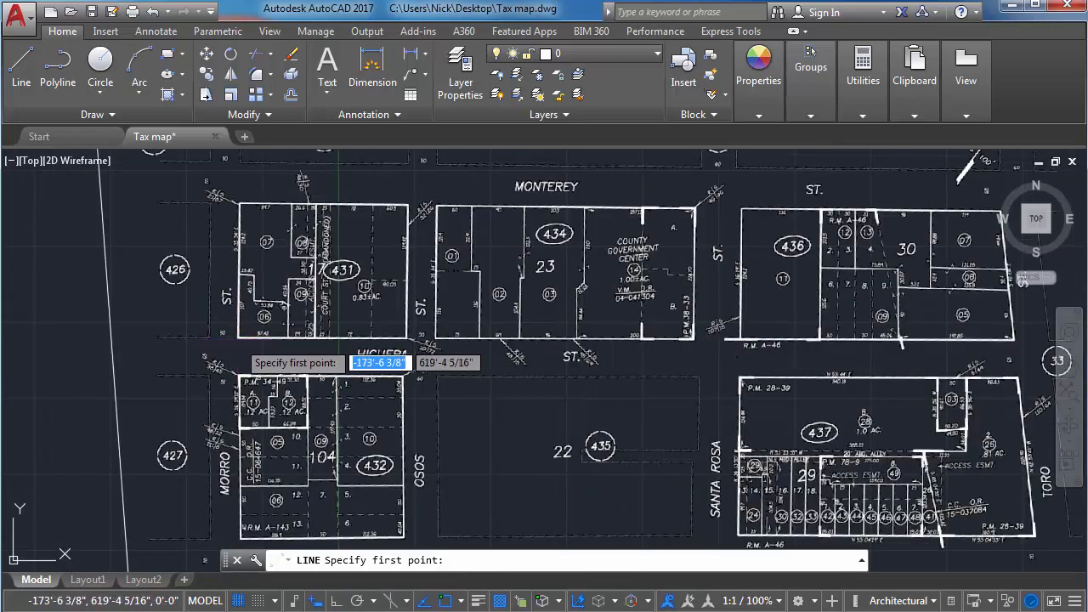
Check the Higuera Street frontages against a temporary horizontal Ortho line from block 431's lot 06 corner past lot 05 in block 30.
{"action": "left_click", "coordinate": [238, 338]}
{"action": "scroll", "coordinate": [833, 342], "scroll_direction": "up", "scroll_amount": 2}
{"action": "middle_click_drag", "start_coordinate": [832, 342], "coordinate": [511, 323]}
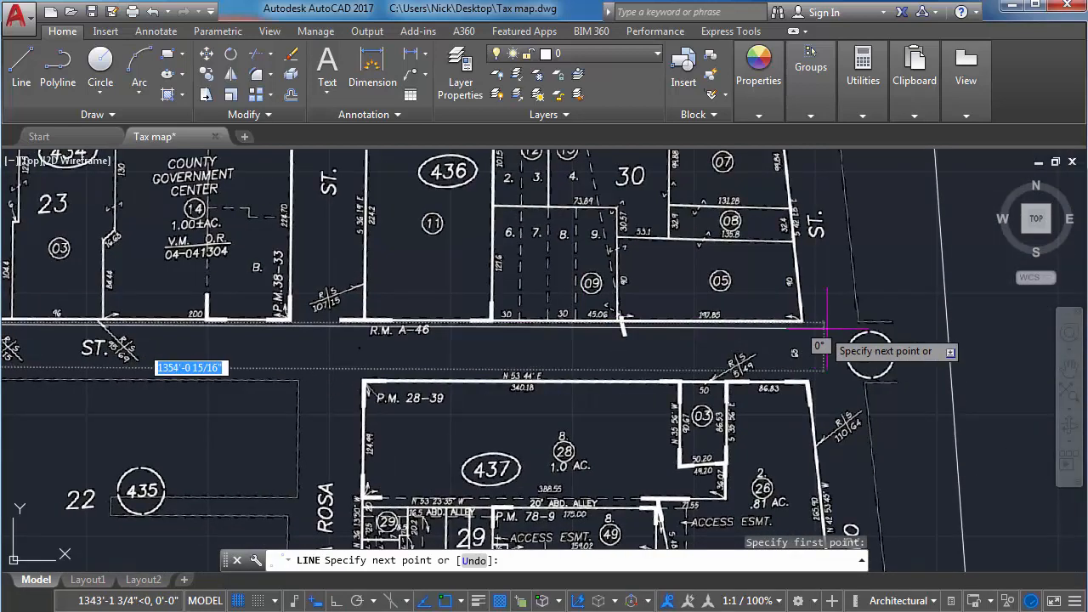
{"action": "key", "text": "F8"}
{"action": "scroll", "coordinate": [867, 321], "scroll_direction": "up", "scroll_amount": 2}
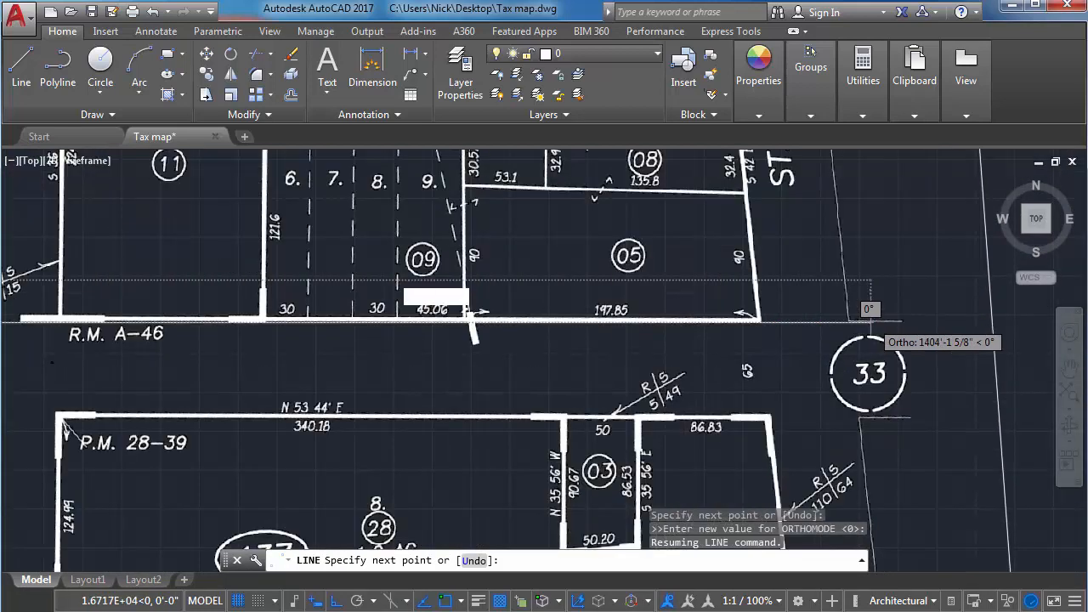
{"action": "scroll", "coordinate": [869, 321], "scroll_direction": "up", "scroll_amount": 5}
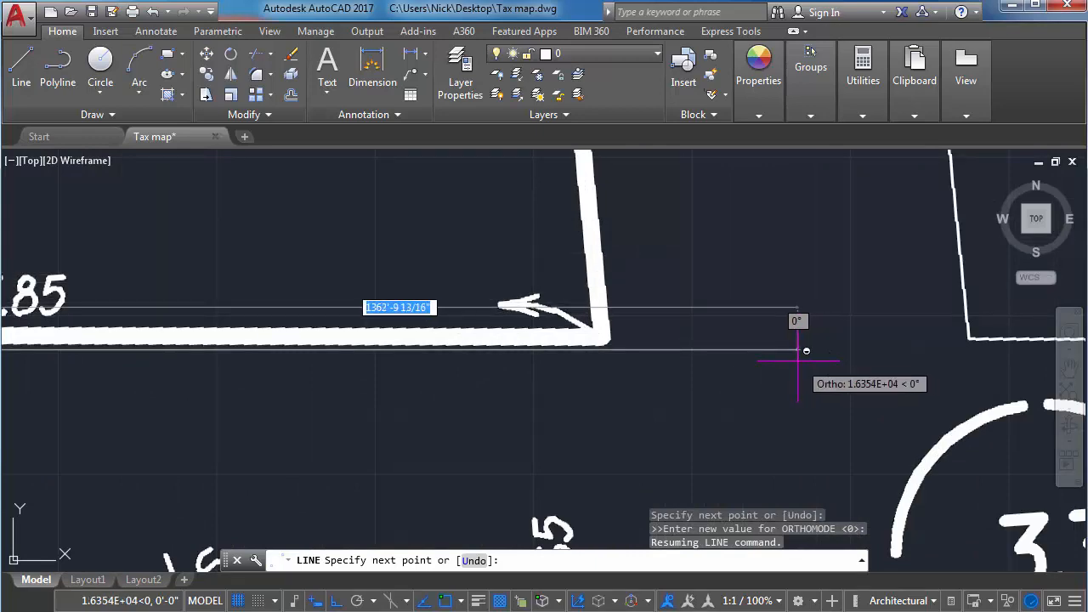
{"action": "scroll", "coordinate": [798, 360], "scroll_direction": "down", "scroll_amount": 1}
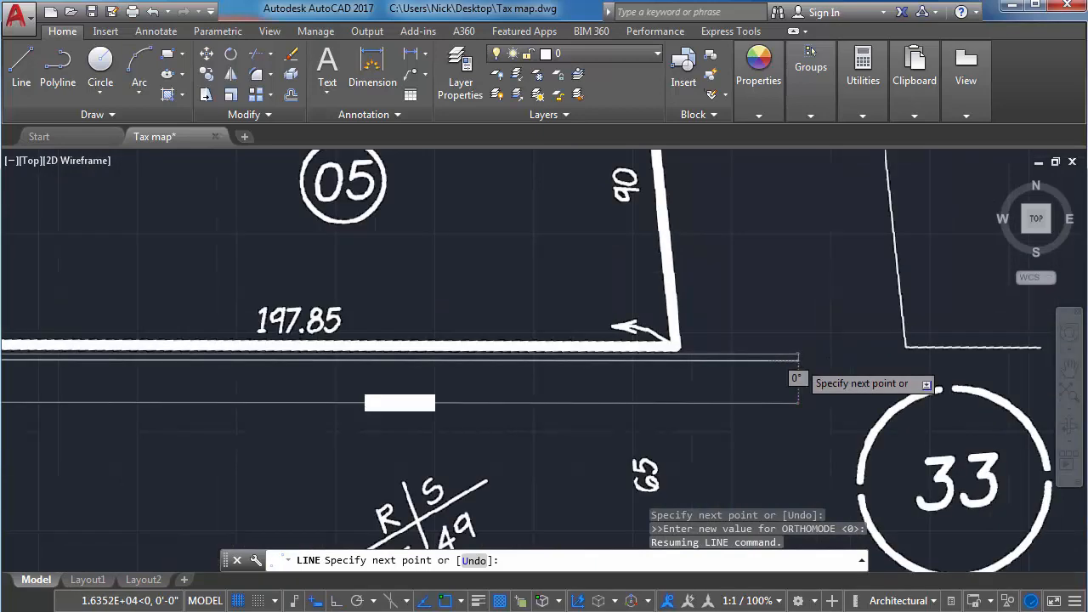
{"action": "scroll", "coordinate": [798, 361], "scroll_direction": "down", "scroll_amount": 8}
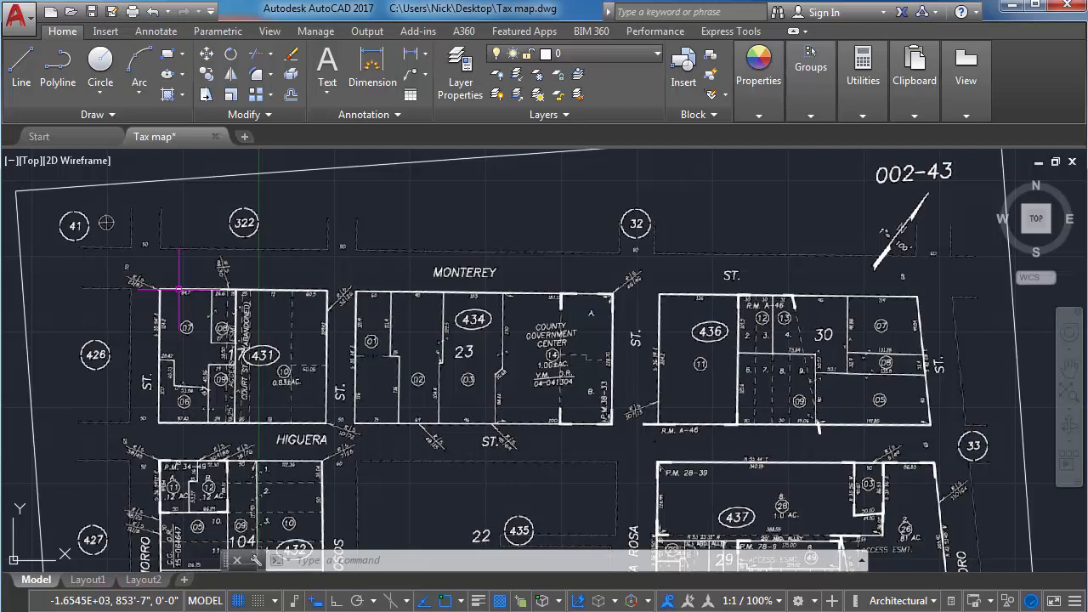
Examine the rotated map's blocks along Higuera and Marsh Streets, down to the lot 06 corner of block 432 at Morro Street.
{"action": "scroll", "coordinate": [487, 296], "scroll_direction": "up", "scroll_amount": 3}
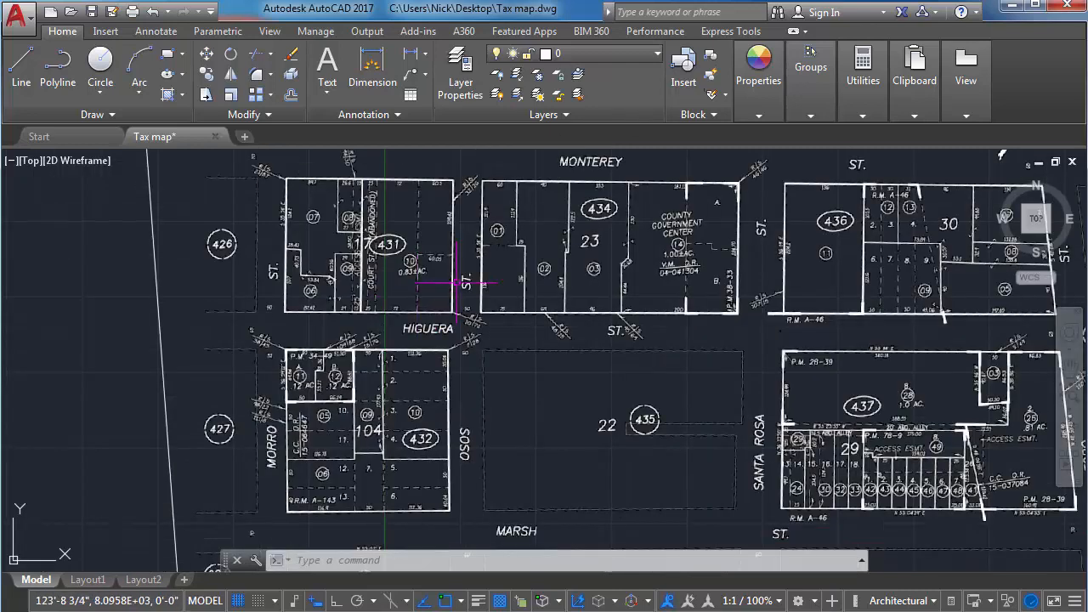
{"action": "middle_click_drag", "start_coordinate": [488, 296], "coordinate": [415, 331]}
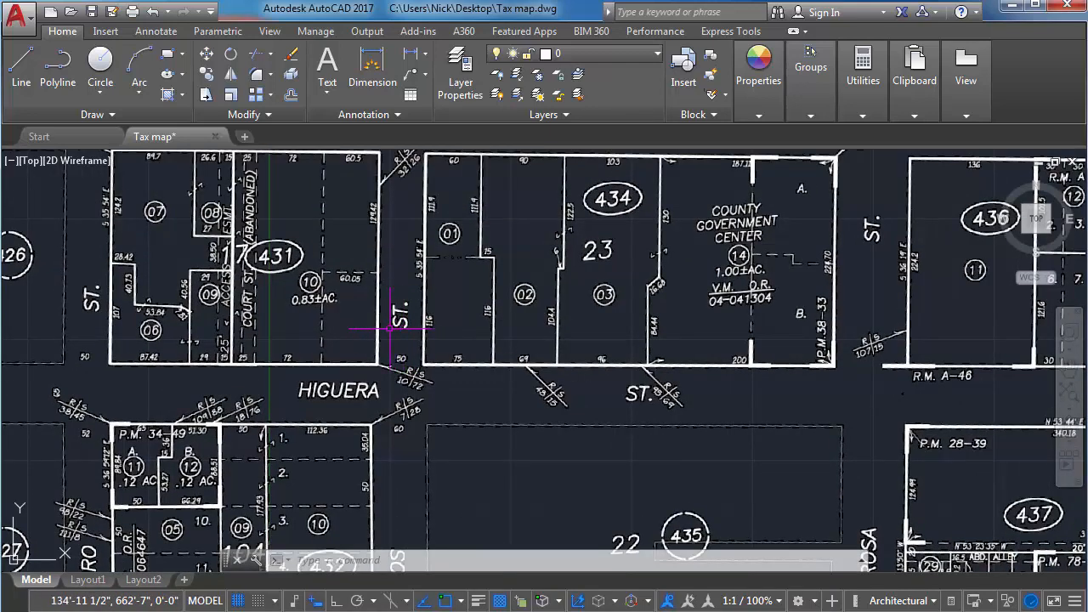
{"action": "mouse_move", "coordinate": [349, 401]}
{"action": "middle_mouse_down"}
{"action": "mouse_move", "coordinate": [348, 343]}
{"action": "mouse_move", "coordinate": [421, 306]}
{"action": "middle_mouse_up"}
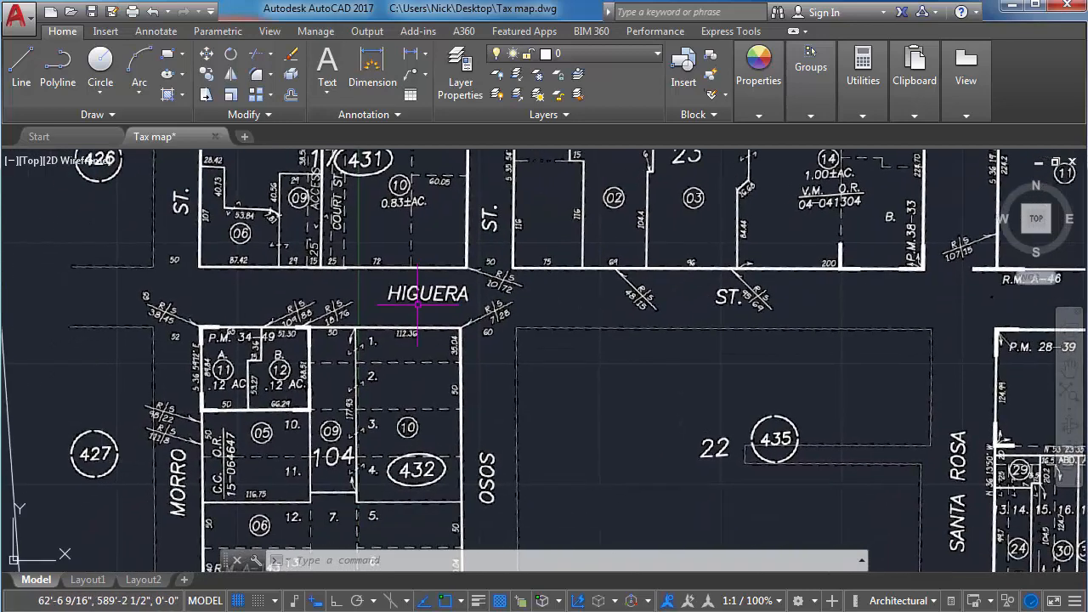
{"action": "scroll", "coordinate": [420, 306], "scroll_direction": "down", "scroll_amount": 2}
{"action": "middle_click_drag", "start_coordinate": [353, 349], "coordinate": [349, 290]}
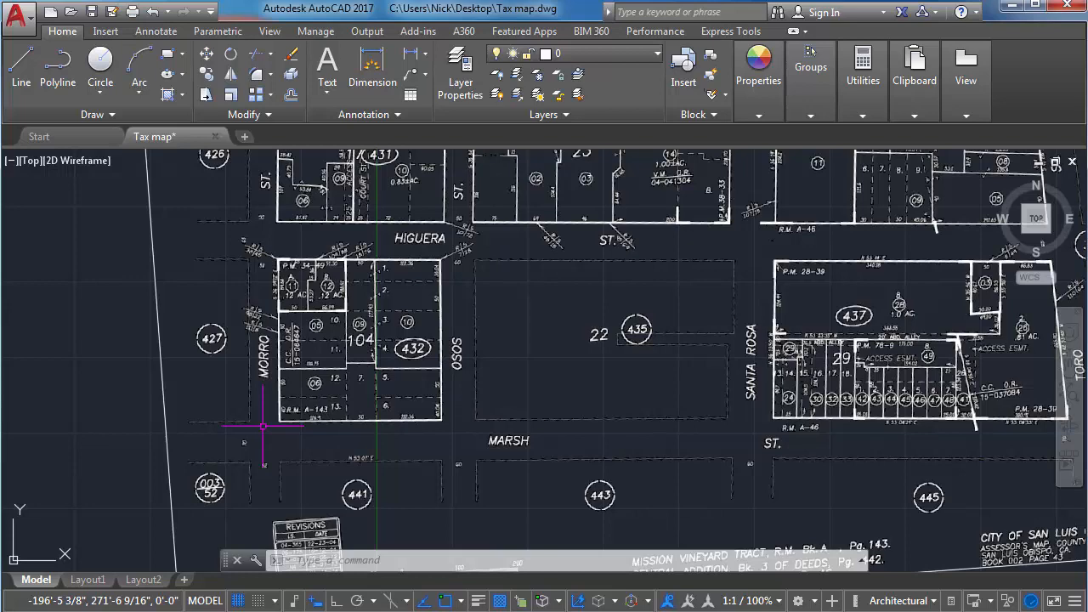
{"action": "scroll", "coordinate": [259, 422], "scroll_direction": "up", "scroll_amount": 2}
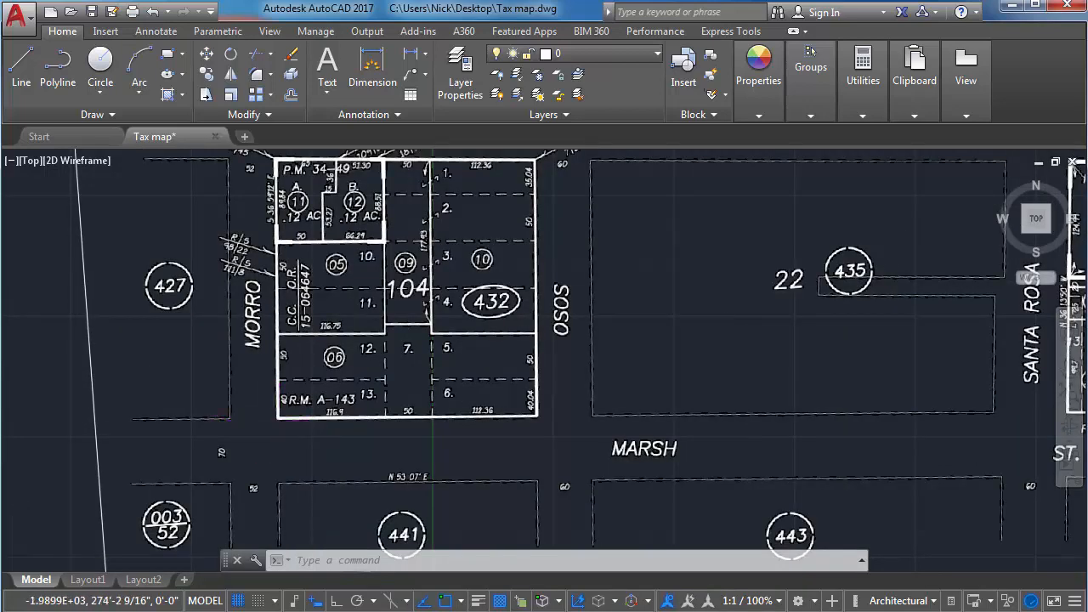
{"action": "scroll", "coordinate": [257, 415], "scroll_direction": "up", "scroll_amount": 3}
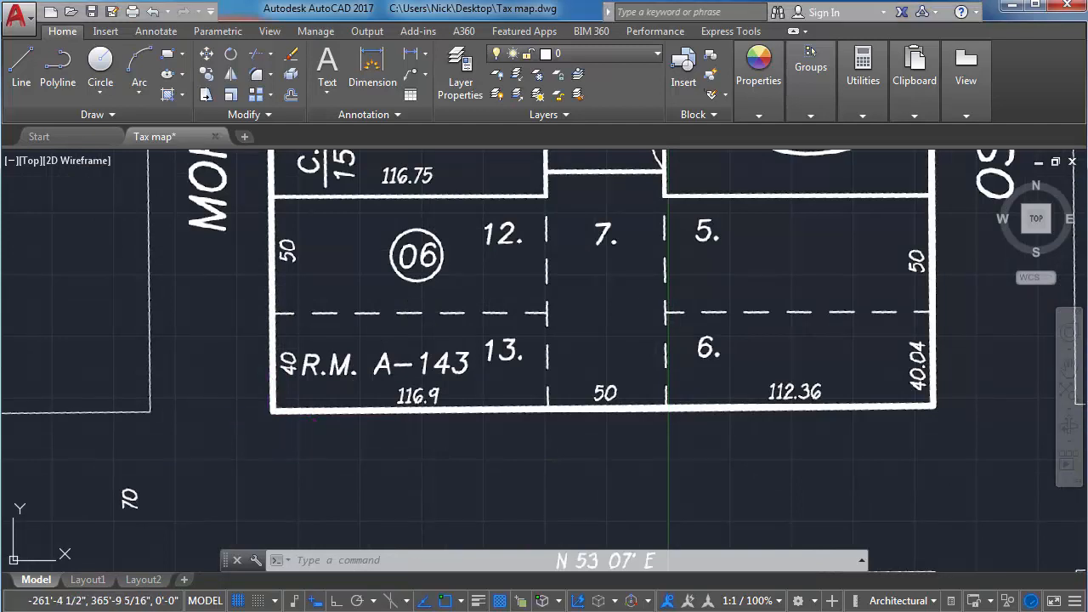
{"action": "scroll", "coordinate": [416, 378], "scroll_direction": "down", "scroll_amount": 2}
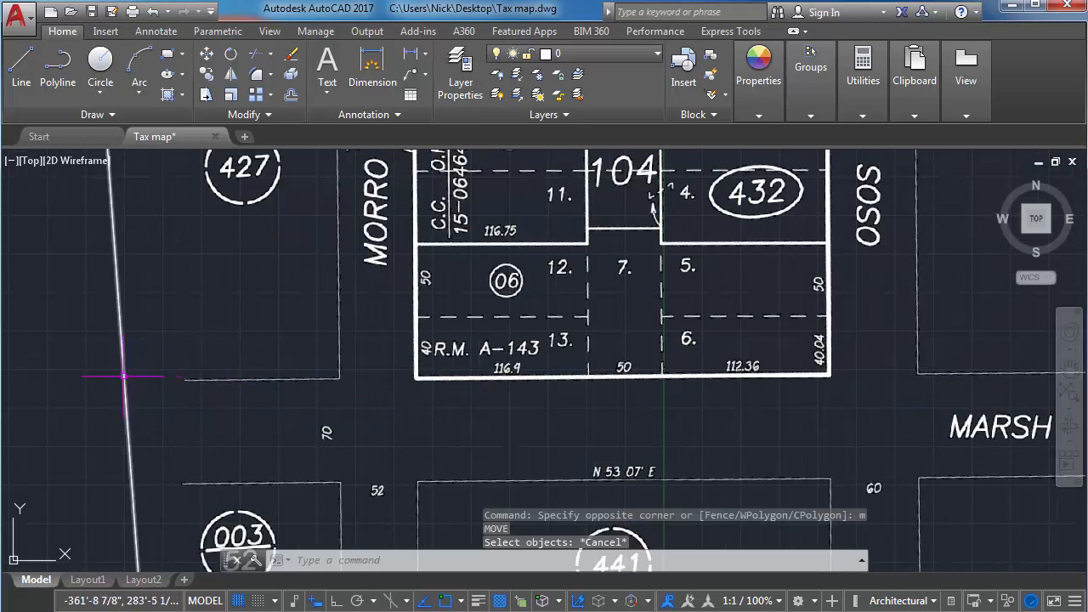
Start moving the tax map underlay, using the lower-left corner of lot 06 in block 432 at Morro and Marsh Streets as base point.
{"action": "type", "text": "m"}
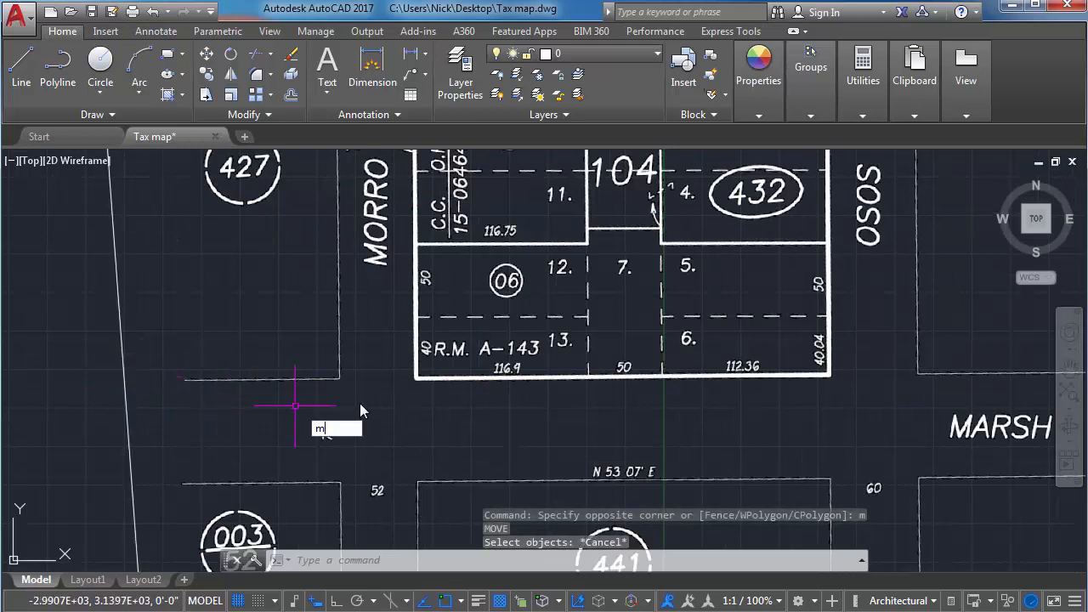
{"action": "key", "text": "Return"}
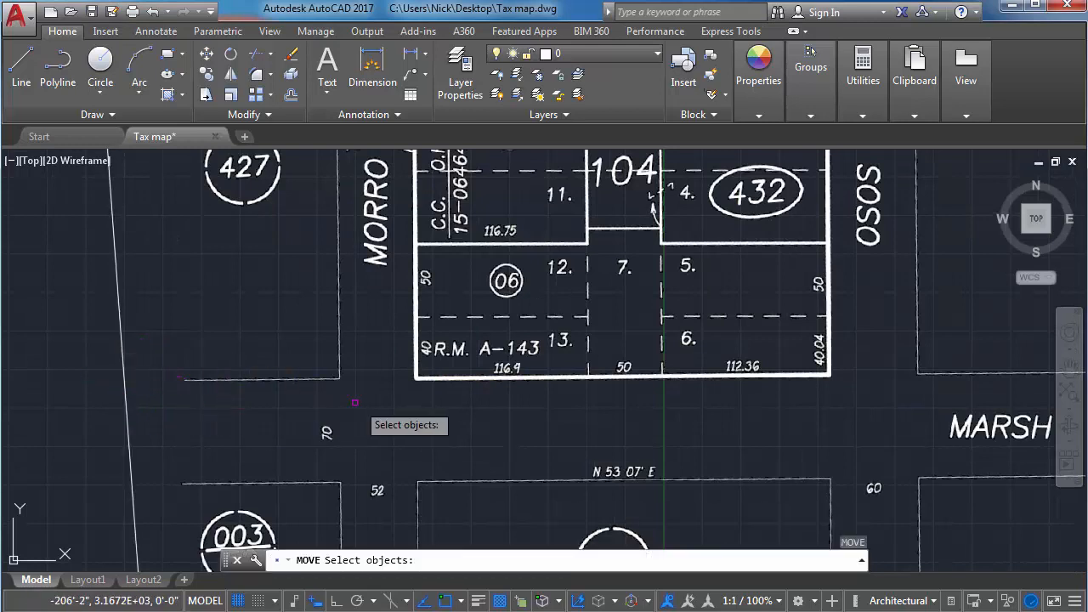
{"action": "left_click", "coordinate": [124, 392]}
{"action": "key", "text": "Return"}
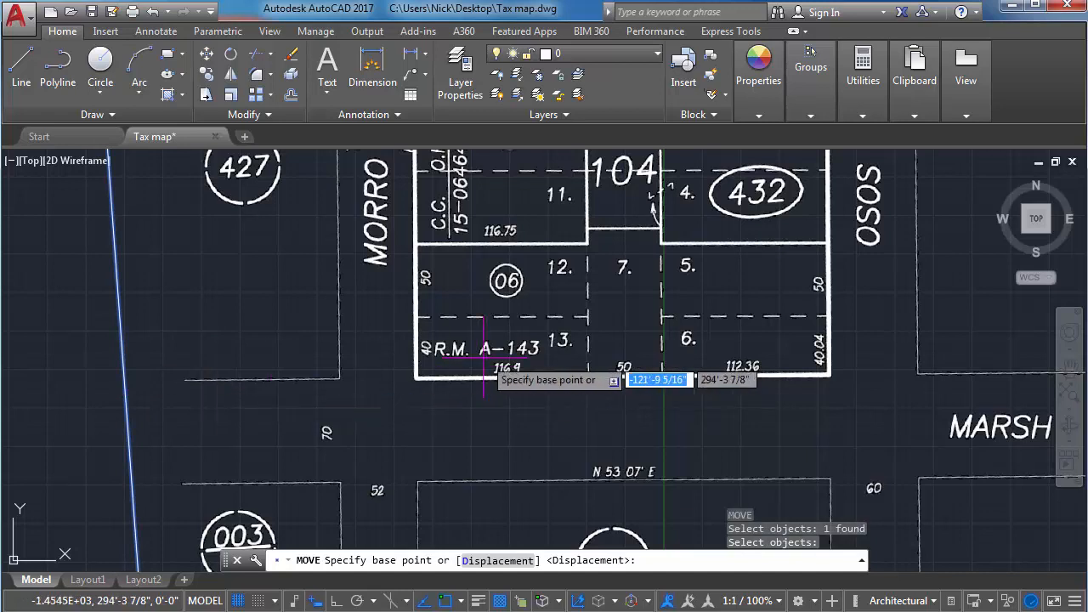
{"action": "scroll", "coordinate": [476, 357], "scroll_direction": "up", "scroll_amount": 4}
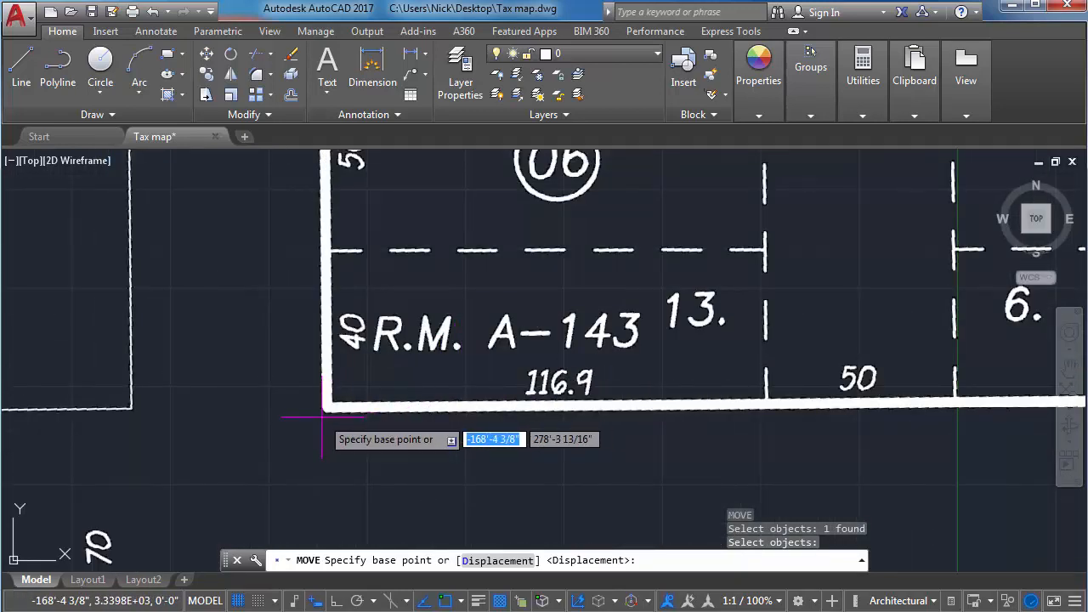
{"action": "scroll", "coordinate": [323, 413], "scroll_direction": "up", "scroll_amount": 2}
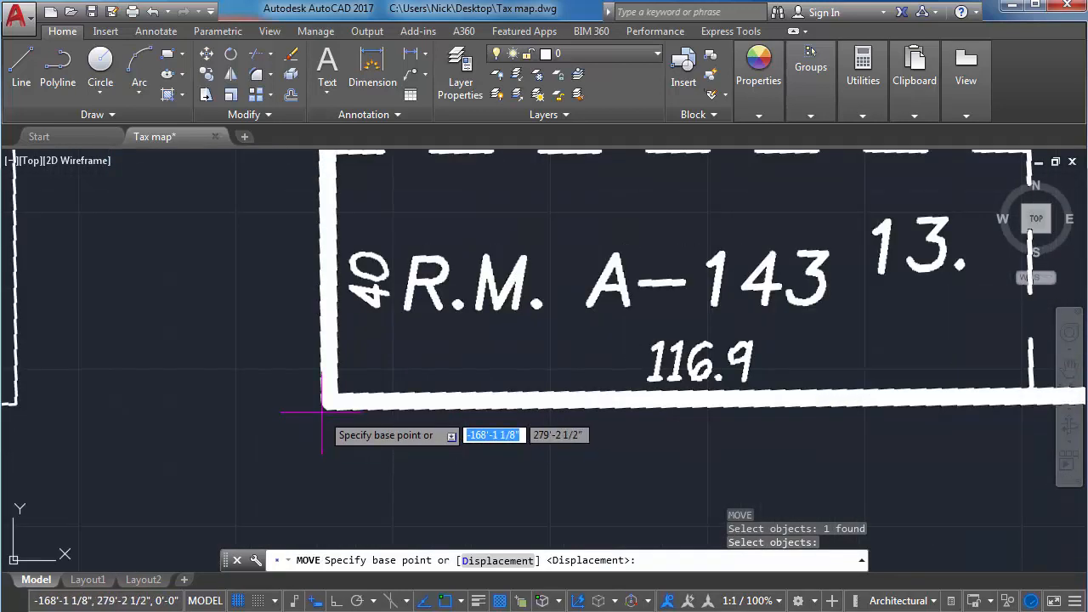
{"action": "left_click", "coordinate": [322, 411]}
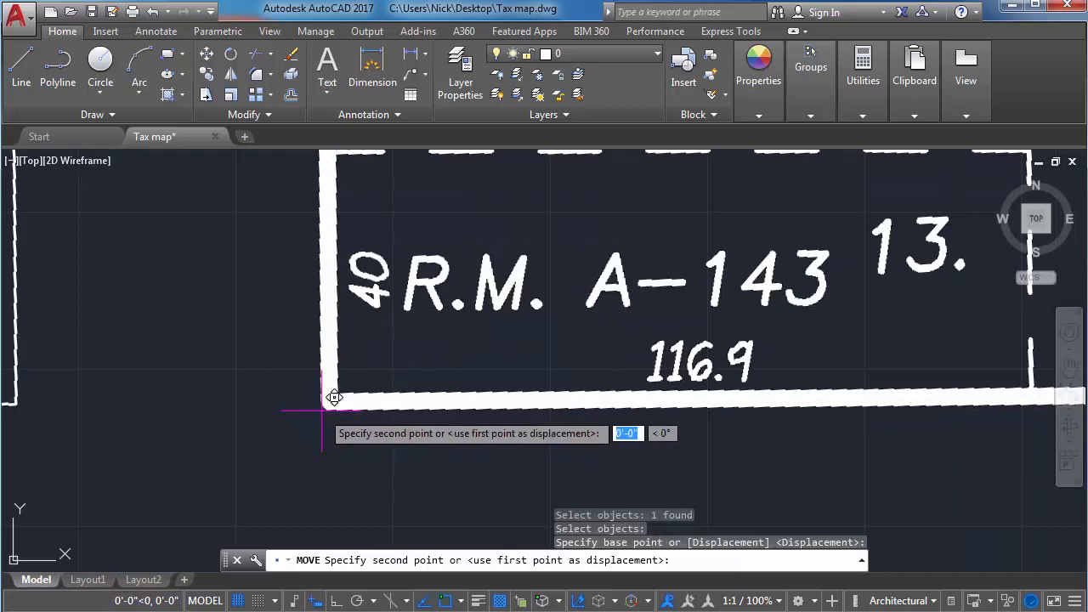
Turn Ortho off and place the map's base point at the drawing origin, 0,0,0, then check the lot corner against the origin.
{"action": "scroll", "coordinate": [328, 399], "scroll_direction": "down", "scroll_amount": 5}
{"action": "scroll", "coordinate": [336, 419], "scroll_direction": "down", "scroll_amount": 2}
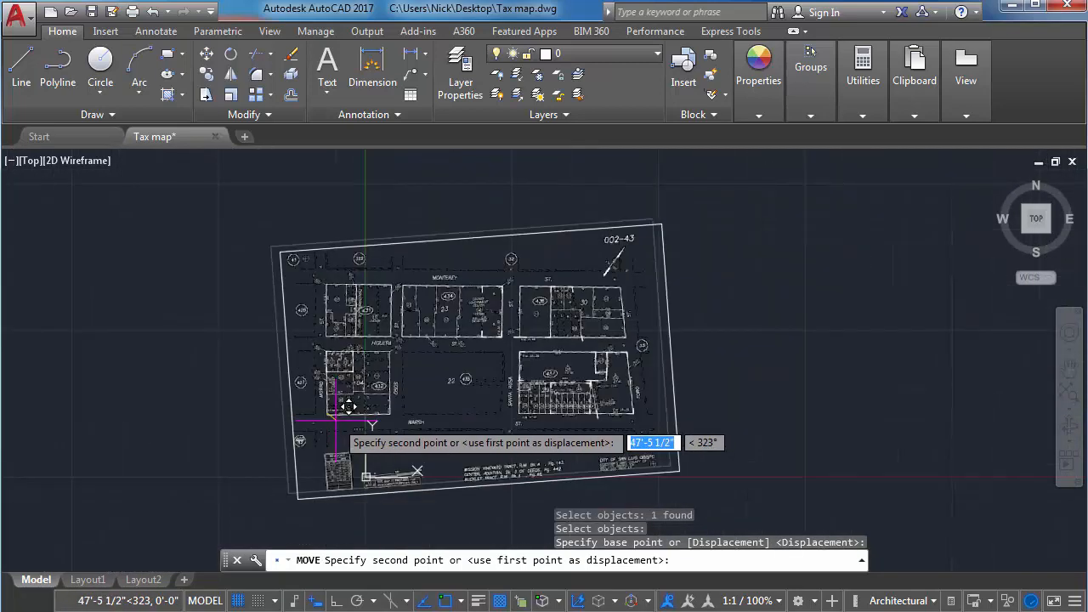
{"action": "scroll", "coordinate": [337, 420], "scroll_direction": "up", "scroll_amount": 2}
{"action": "middle_click_drag", "start_coordinate": [335, 420], "coordinate": [321, 355]}
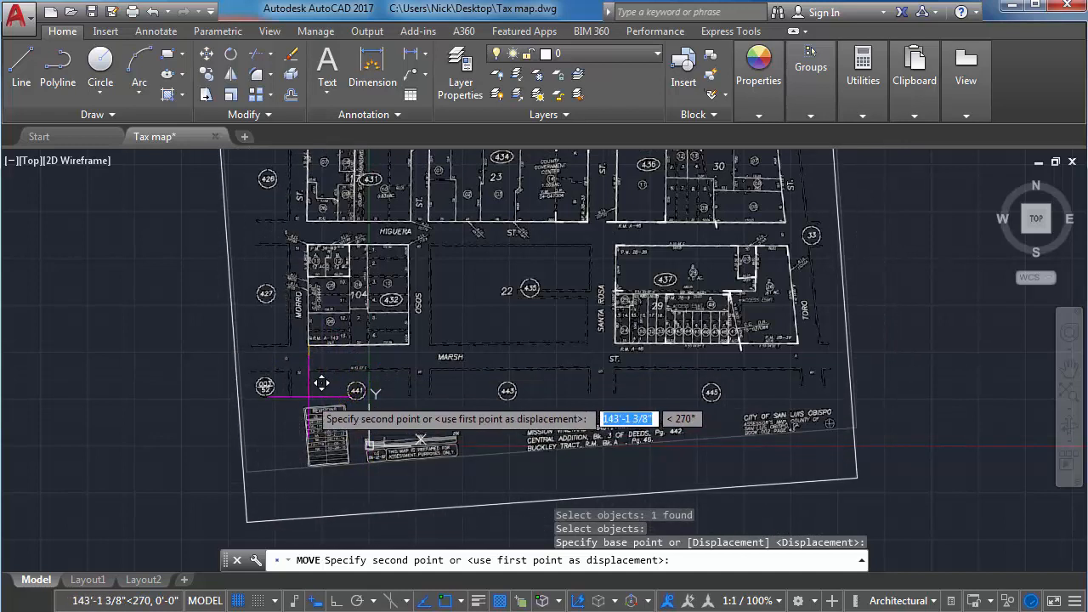
{"action": "key", "text": "F8"}
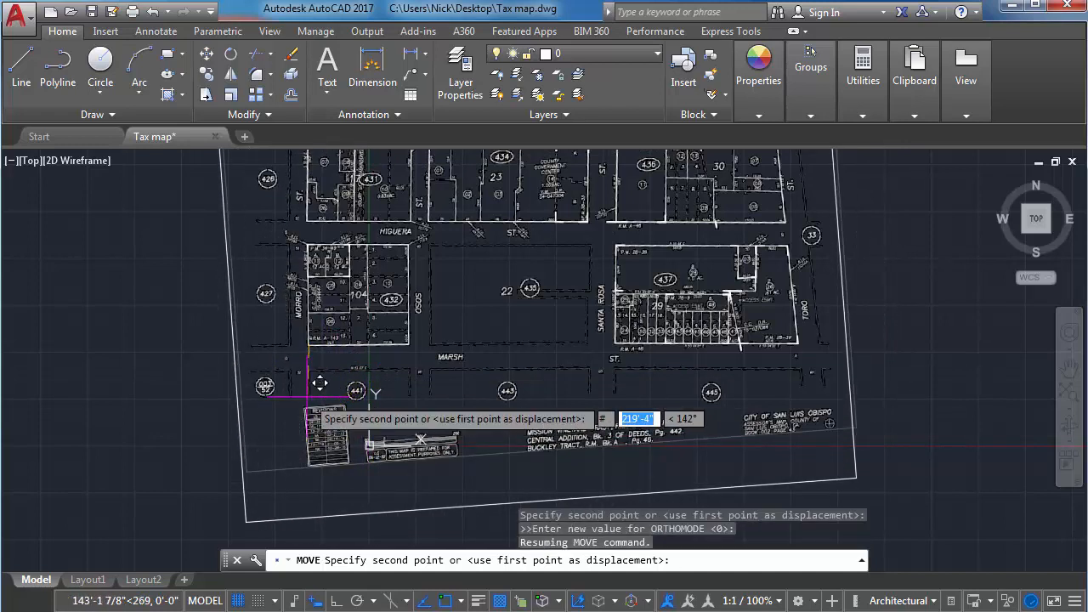
{"action": "type", "text": "0"}
{"action": "key", "text": "Tab"}
{"action": "type", "text": "0"}
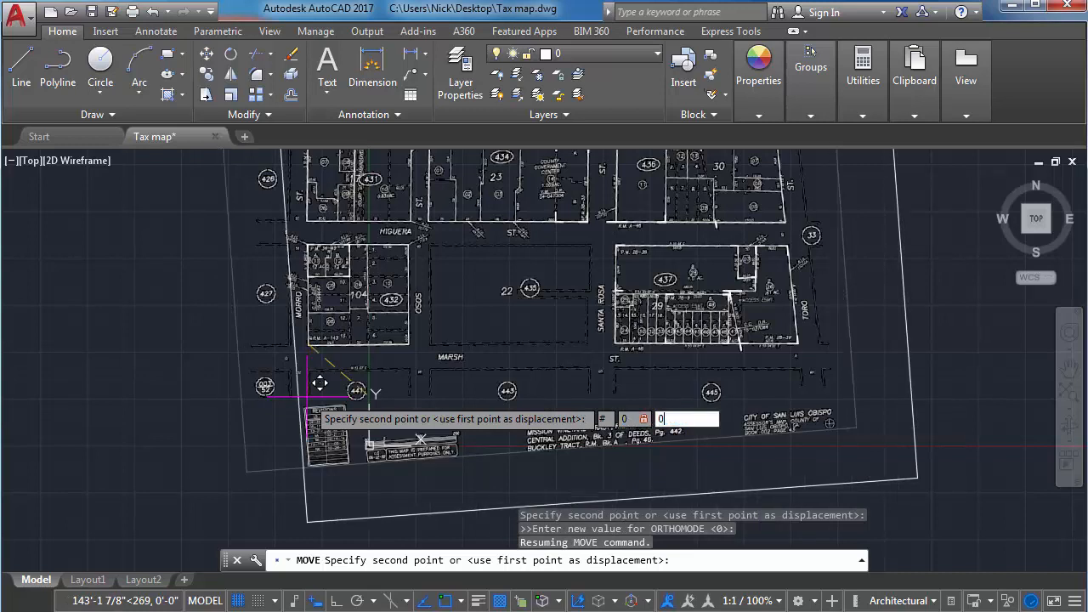
{"action": "key", "text": "Tab"}
{"action": "type", "text": "0"}
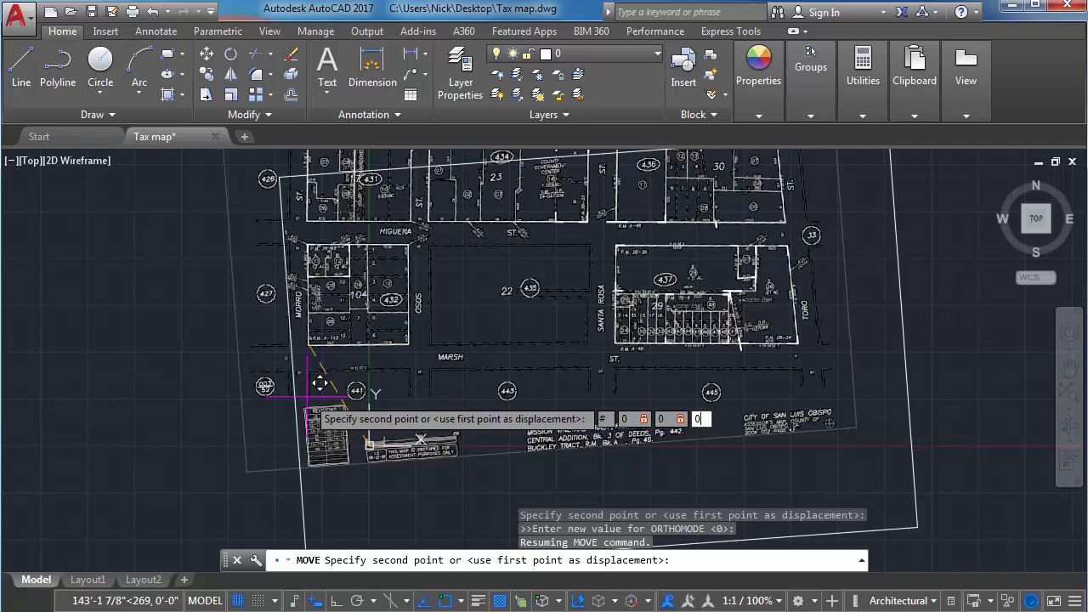
{"action": "key", "text": "Return"}
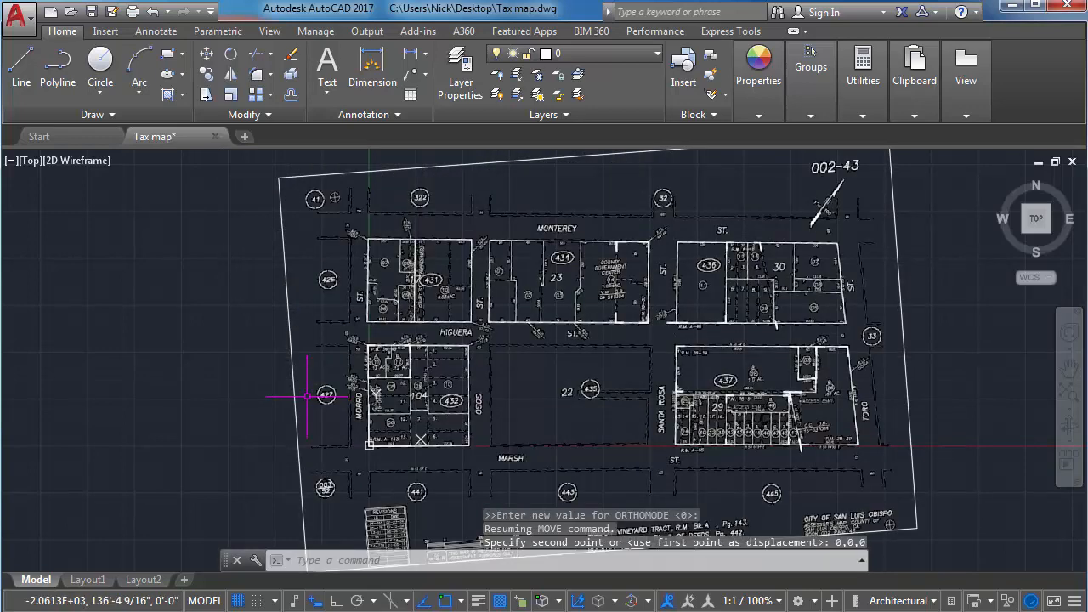
{"action": "scroll", "coordinate": [374, 466], "scroll_direction": "up", "scroll_amount": 10}
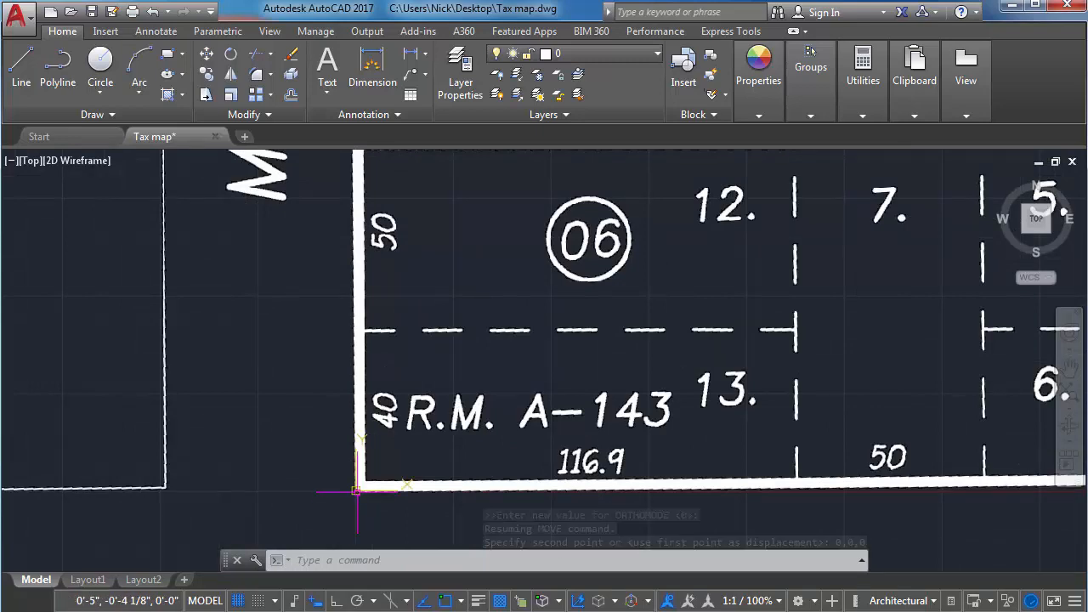
{"action": "scroll", "coordinate": [356, 489], "scroll_direction": "down", "scroll_amount": 7}
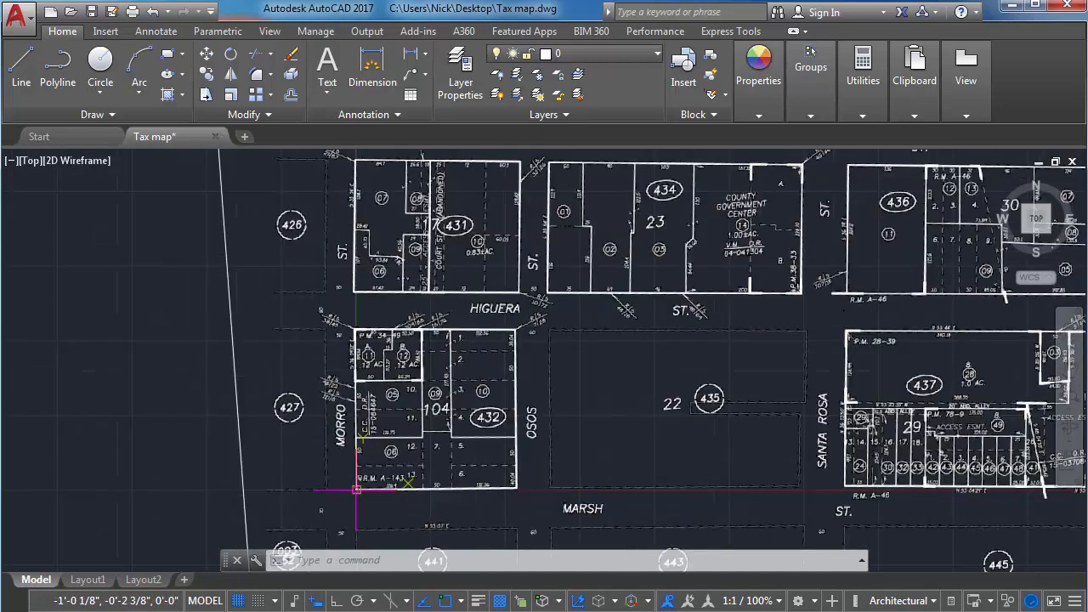
{"action": "scroll", "coordinate": [356, 490], "scroll_direction": "down", "scroll_amount": 3}
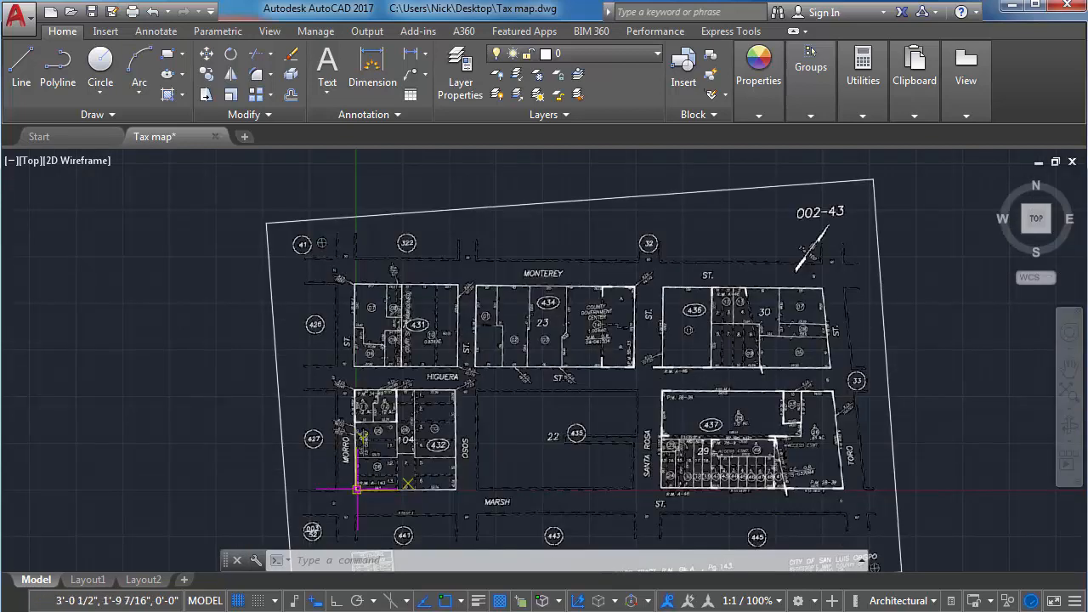